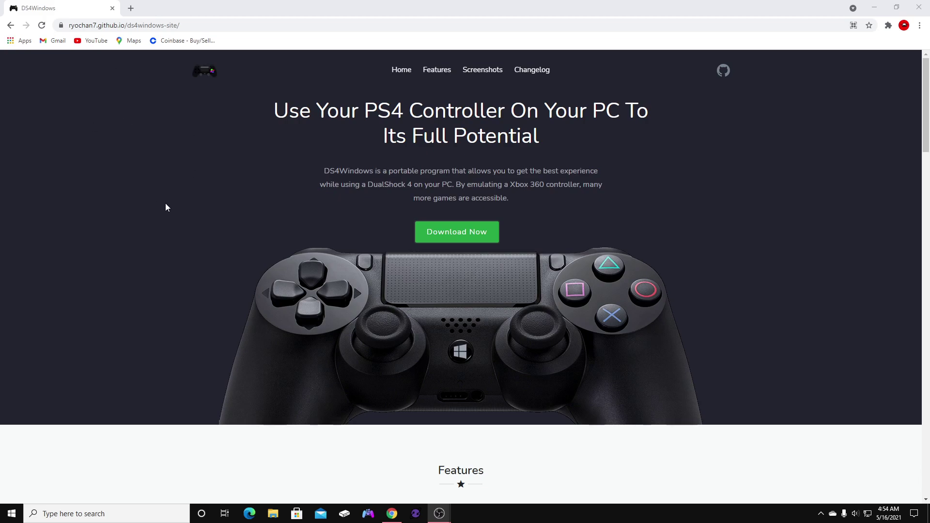
Go to ryochan7.github.io/ds4windows-site/ in Chrome's address bar
{"action": "left_click", "coordinate": [175, 24]}
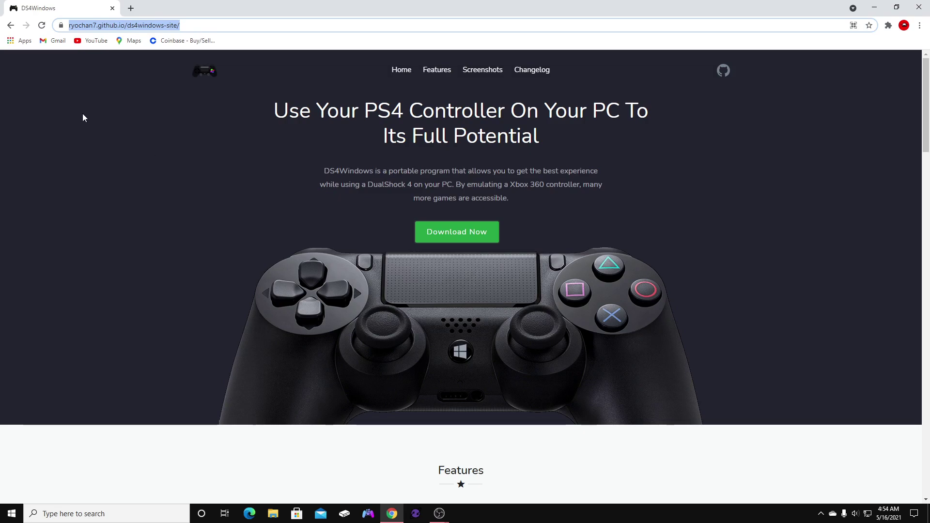
Download DS4Windows_3.0.5_x64.zip from the latest GitHub release's Assets and open it
{"action": "left_click", "coordinate": [130, 158]}
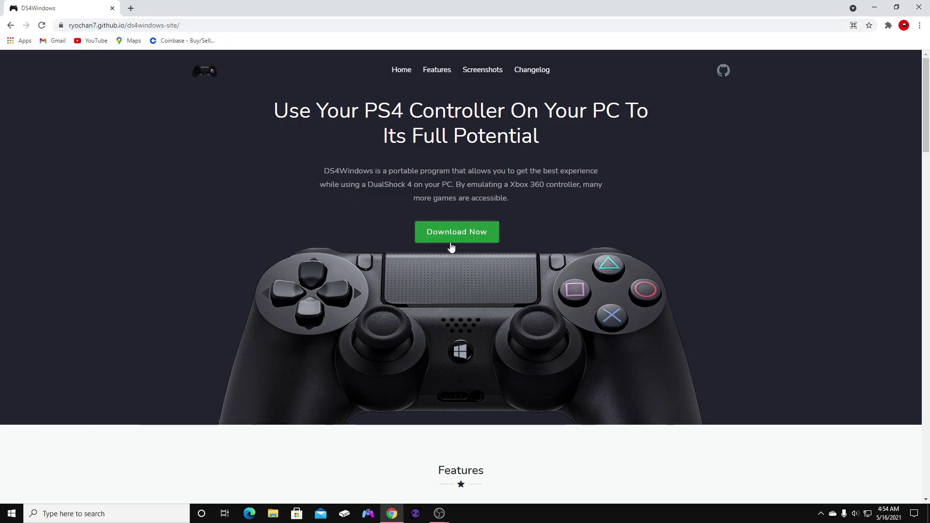
{"action": "left_click", "coordinate": [437, 238]}
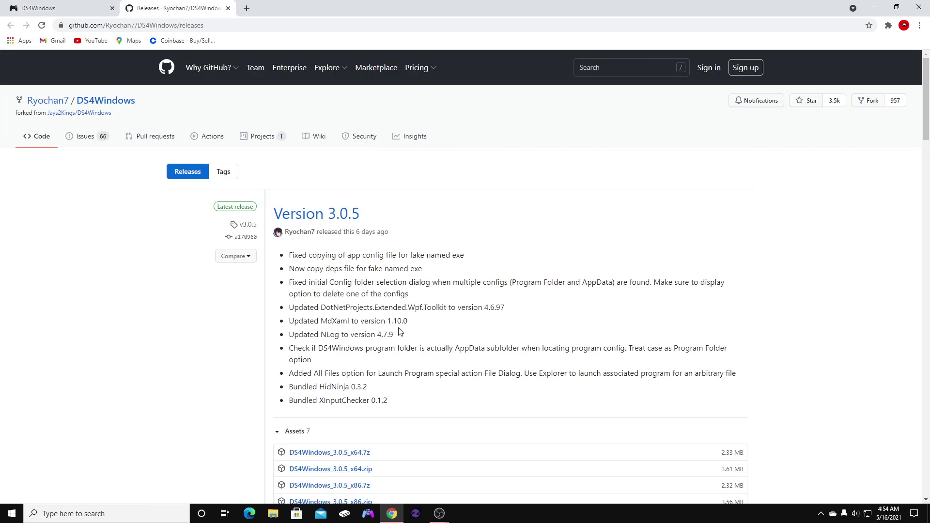
{"action": "scroll", "coordinate": [400, 331], "scroll_direction": "down", "scroll_amount": 3}
{"action": "scroll", "coordinate": [246, 296], "scroll_direction": "up", "scroll_amount": 3}
{"action": "scroll", "coordinate": [284, 311], "scroll_direction": "down", "scroll_amount": 3}
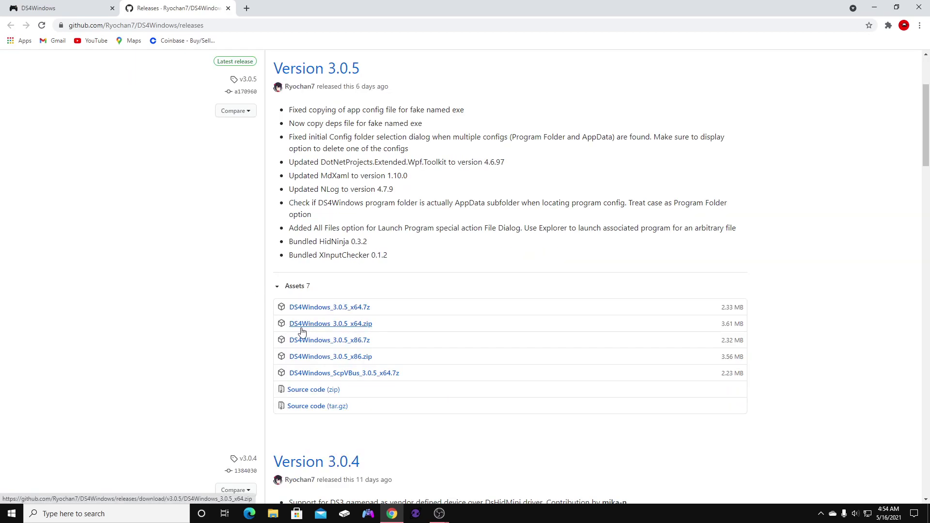
{"action": "left_click", "coordinate": [352, 328]}
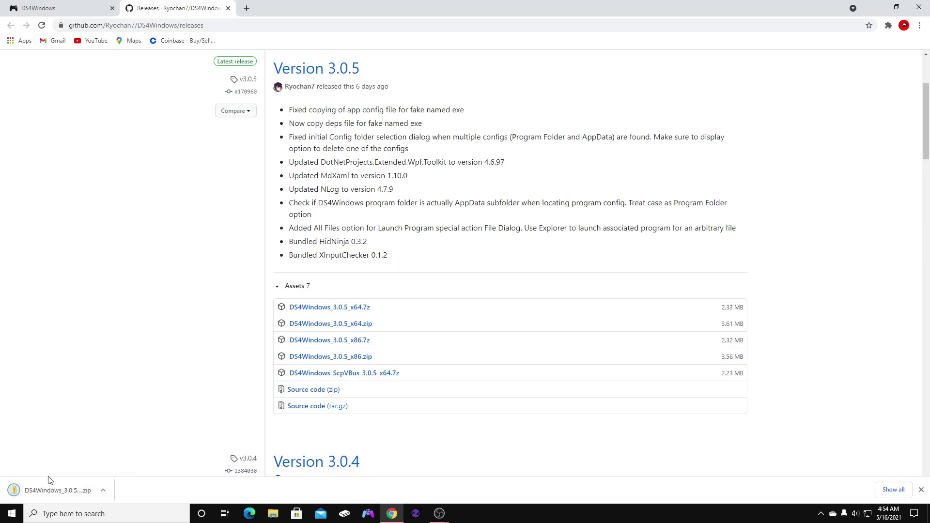
{"action": "left_click", "coordinate": [46, 491]}
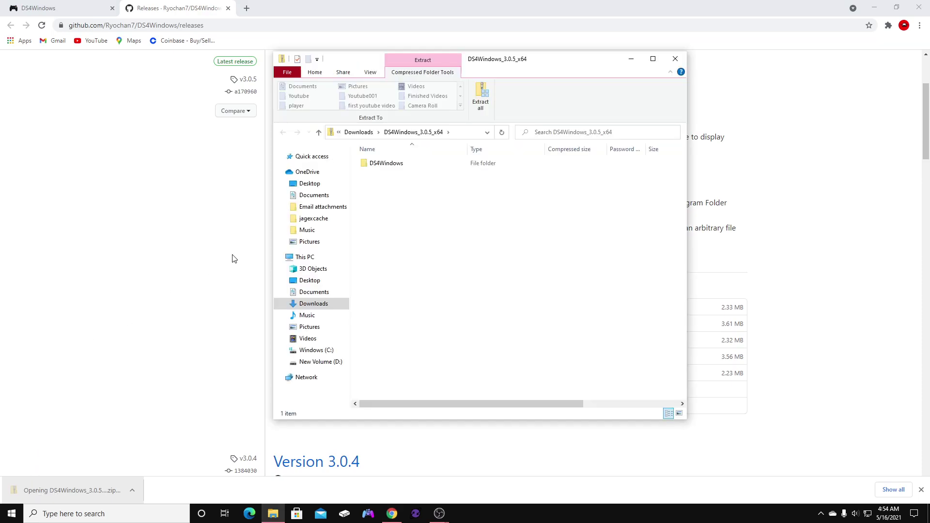
Extract DS4Windows_3.0.5_x64.zip in Downloads to the suggested folder and open its DS4Windows folder
{"action": "left_click", "coordinate": [320, 305]}
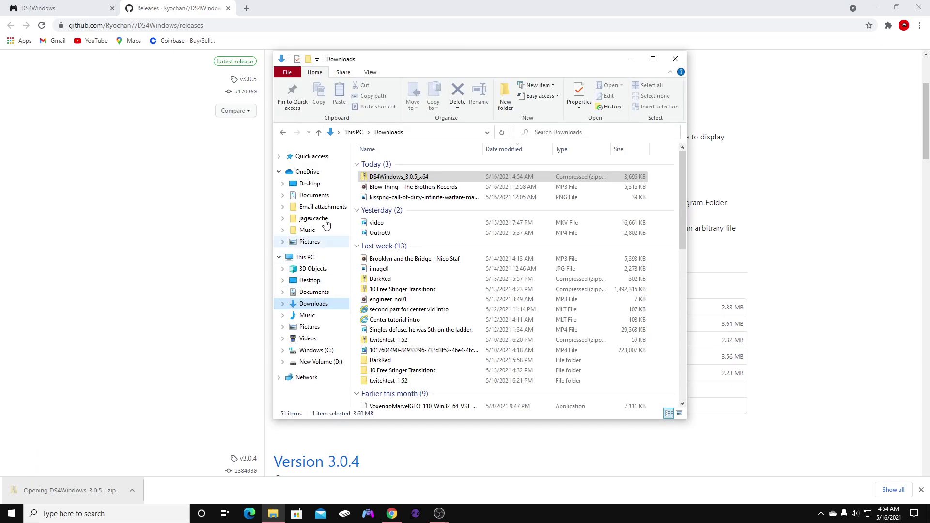
{"action": "right_click", "coordinate": [372, 178]}
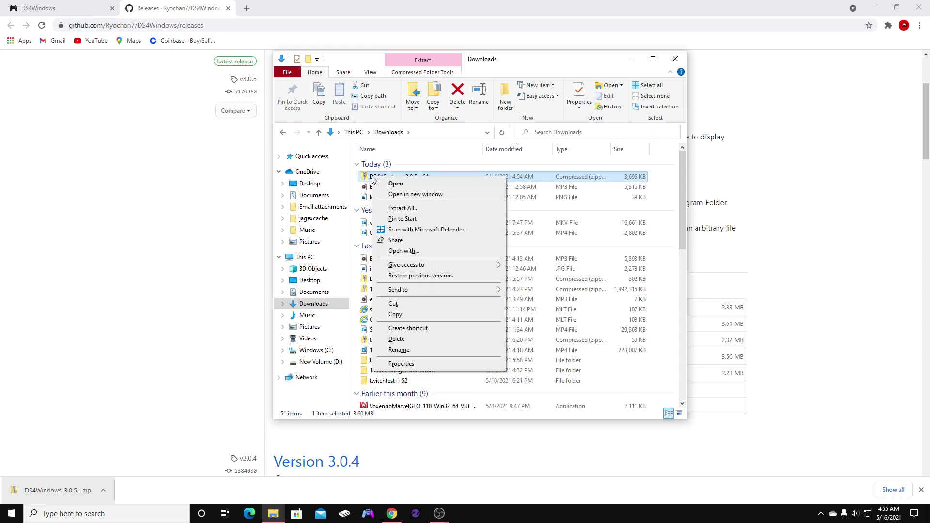
{"action": "left_click", "coordinate": [400, 209]}
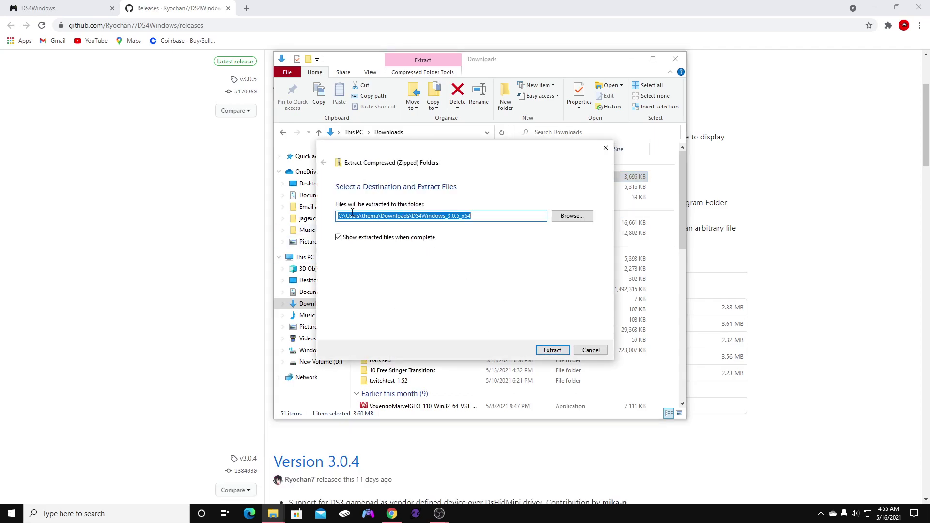
{"action": "left_click", "coordinate": [548, 350]}
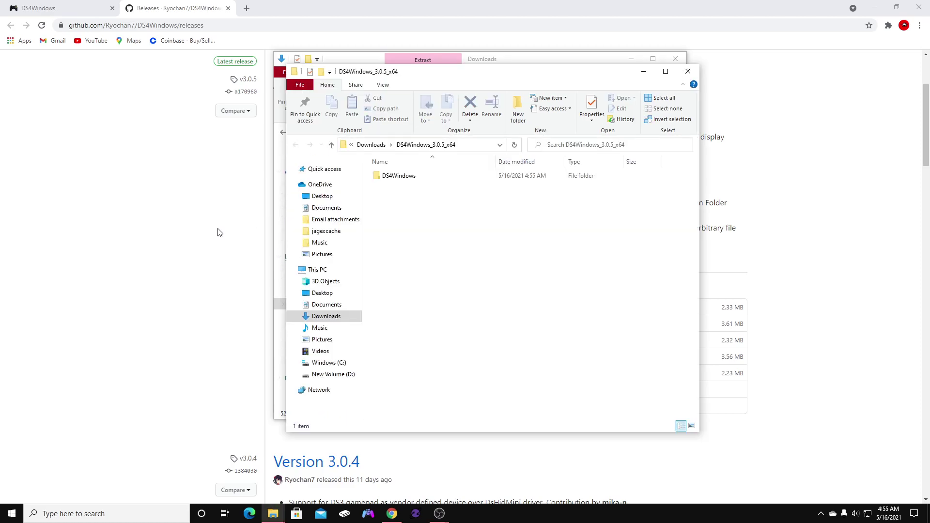
{"action": "double_click", "coordinate": [398, 178]}
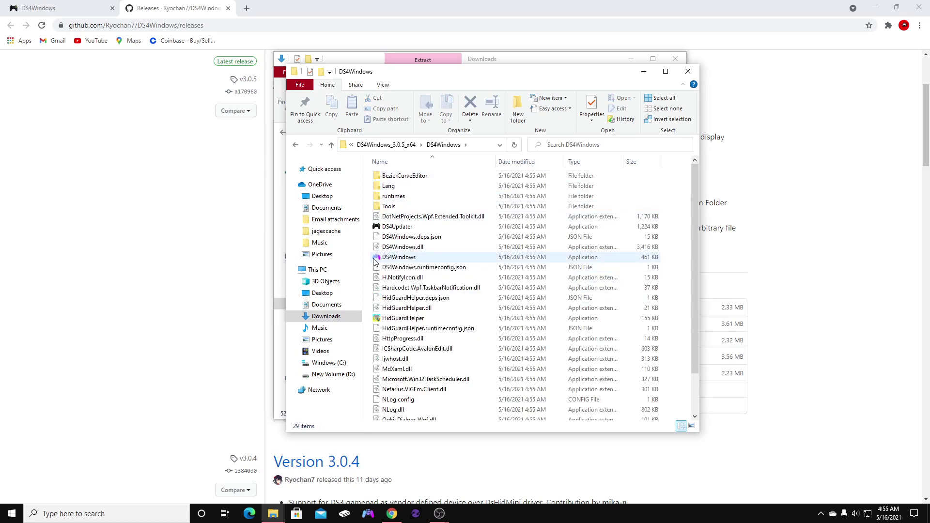
Run DS4Windows.exe past the security warning and view the DualSense on the CoD profile
{"action": "double_click", "coordinate": [405, 256]}
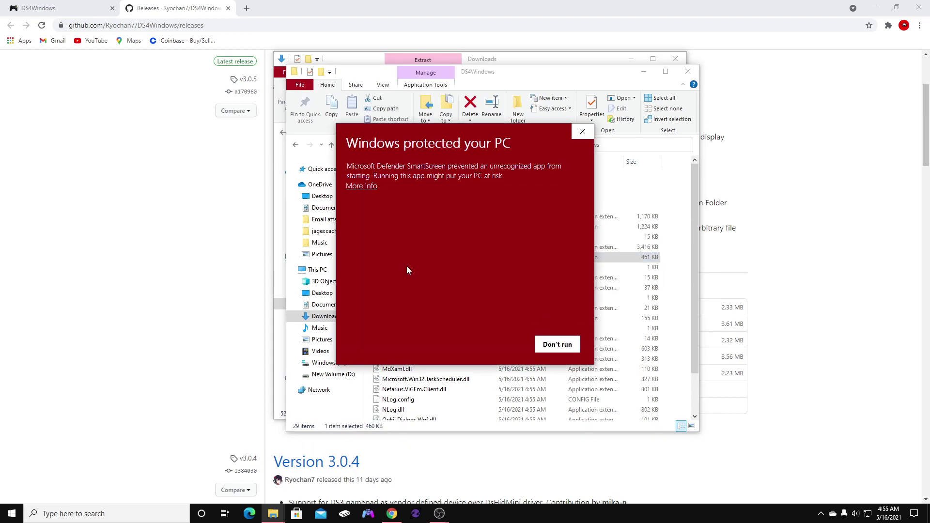
{"action": "left_click", "coordinate": [361, 186]}
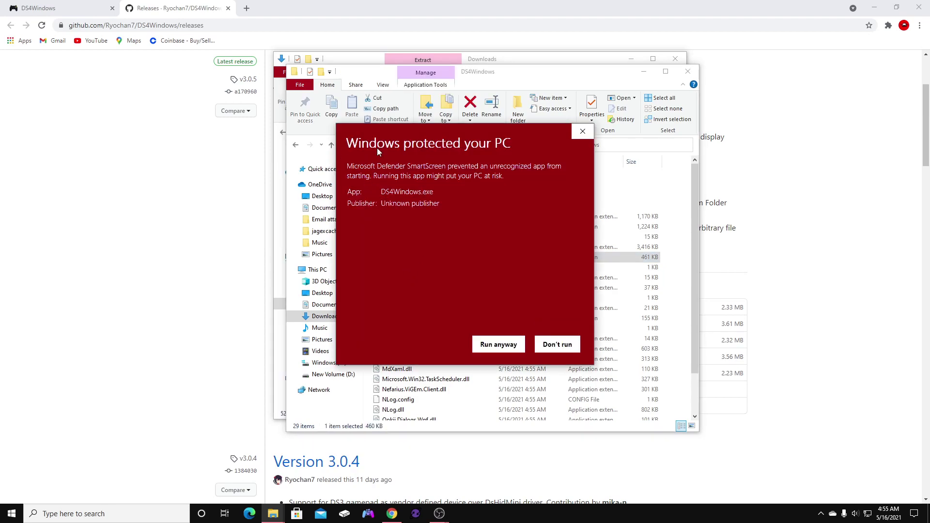
{"action": "left_click", "coordinate": [498, 345]}
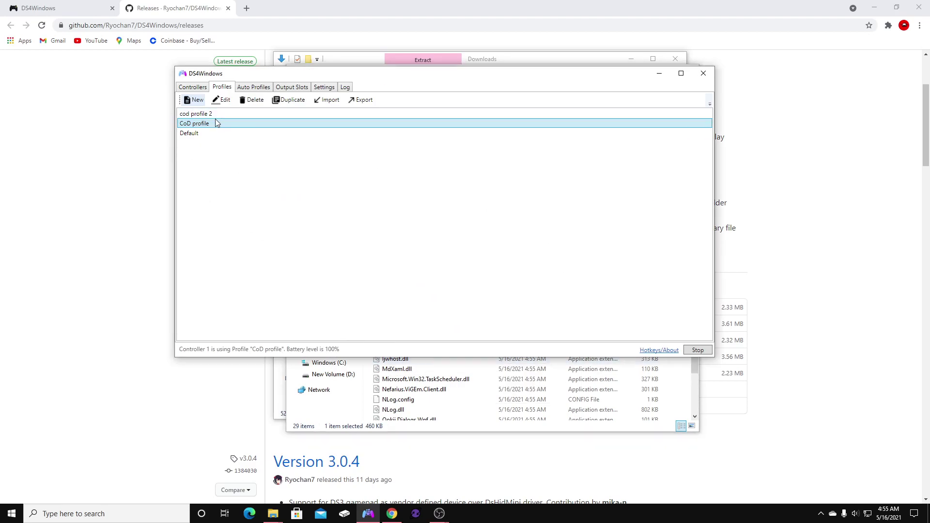
{"action": "left_click", "coordinate": [195, 88]}
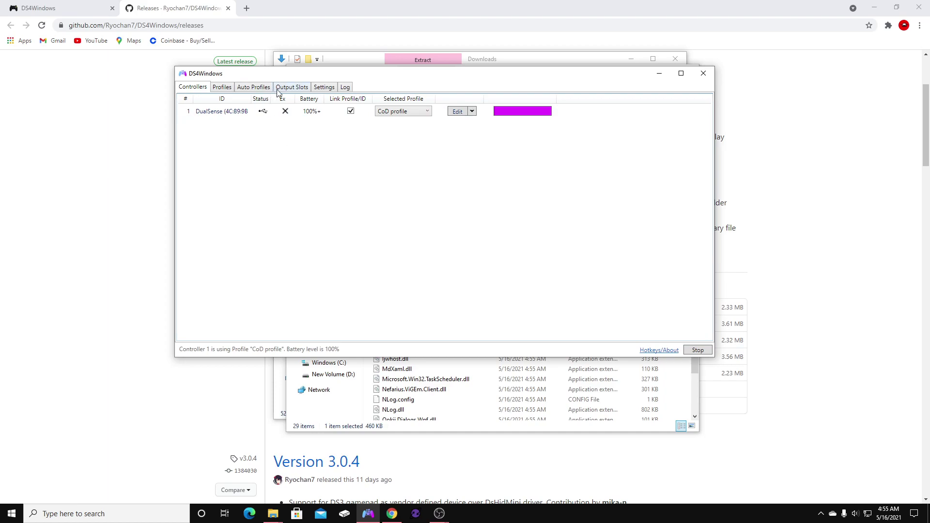
Run the Controller/Driver Setup guide from the Settings page and finish it
{"action": "left_click", "coordinate": [328, 90]}
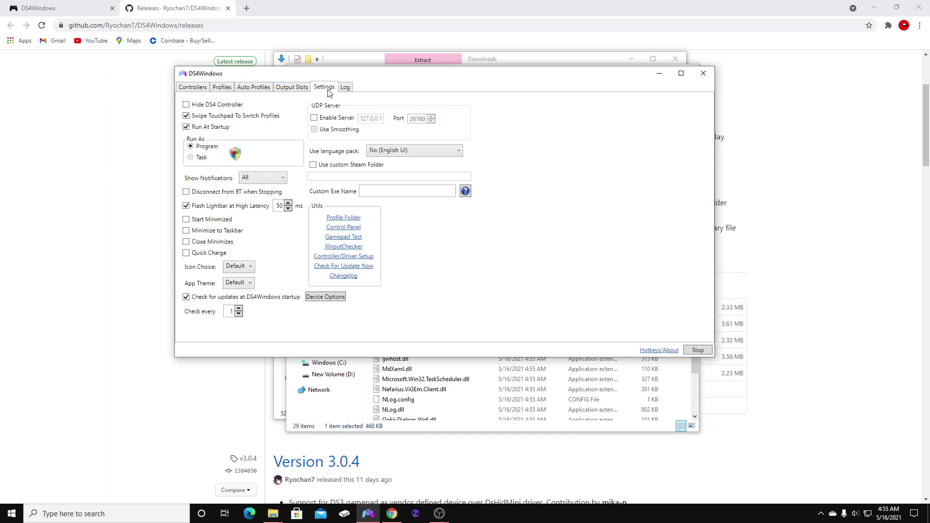
{"action": "left_click", "coordinate": [349, 257]}
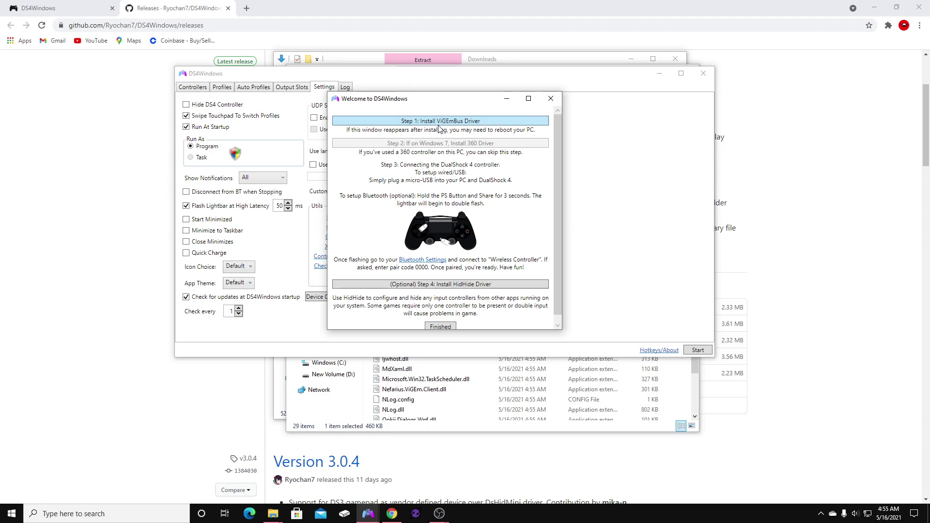
{"action": "left_click", "coordinate": [440, 327]}
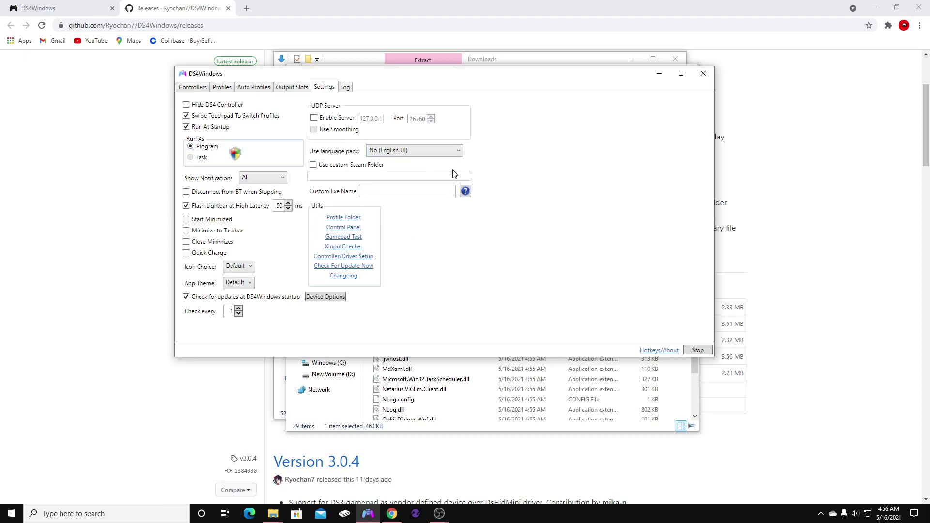
Enable Minimize to Taskbar and test it by minimizing and restoring the window
{"action": "left_click", "coordinate": [186, 231]}
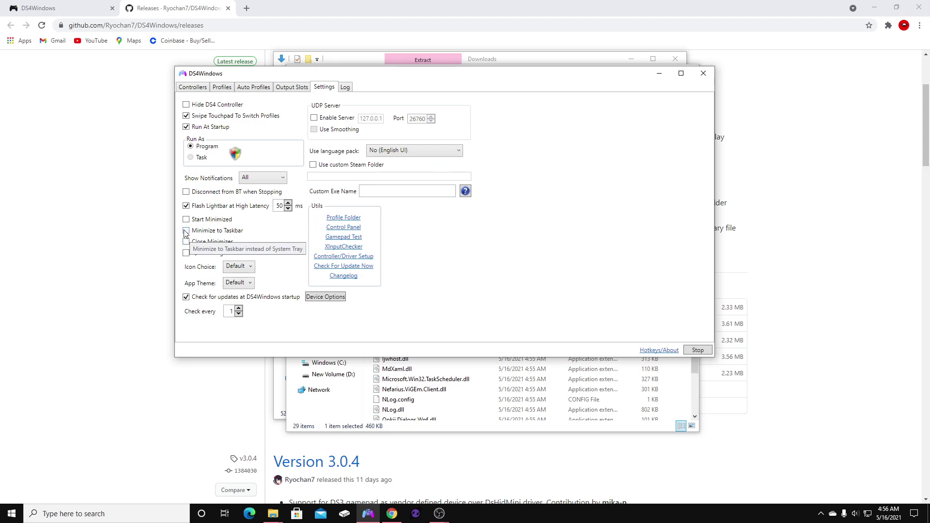
{"action": "left_click", "coordinate": [669, 78]}
{"action": "left_click", "coordinate": [368, 514]}
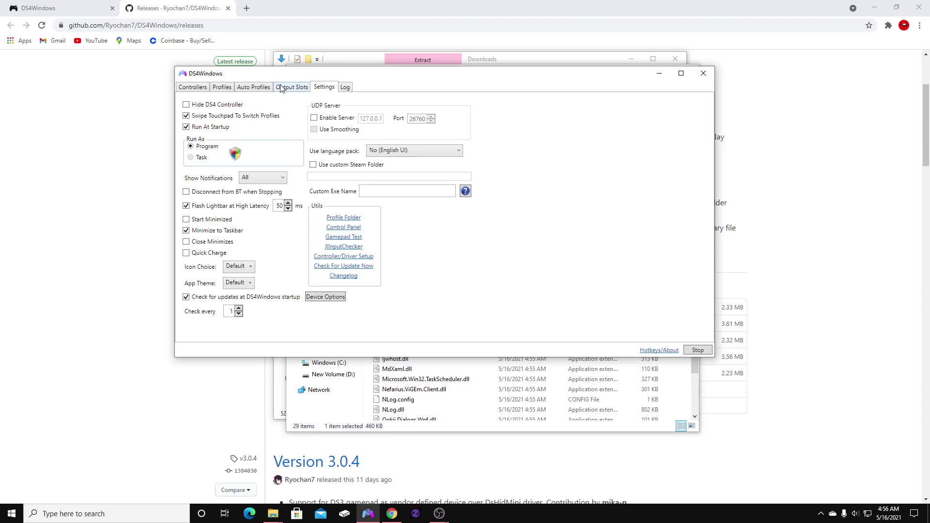
Show the Profiles list and select the Default profile
{"action": "left_click", "coordinate": [198, 89]}
{"action": "left_click", "coordinate": [220, 87]}
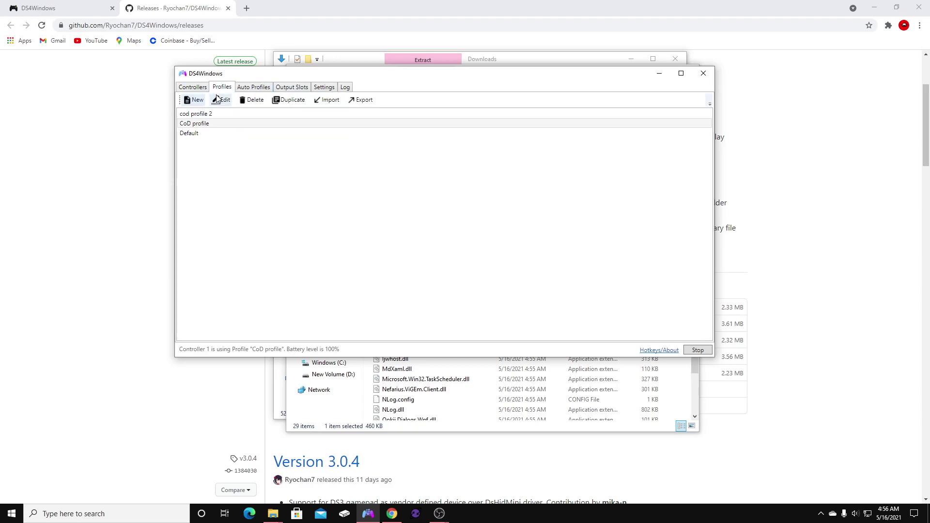
{"action": "left_click", "coordinate": [197, 88]}
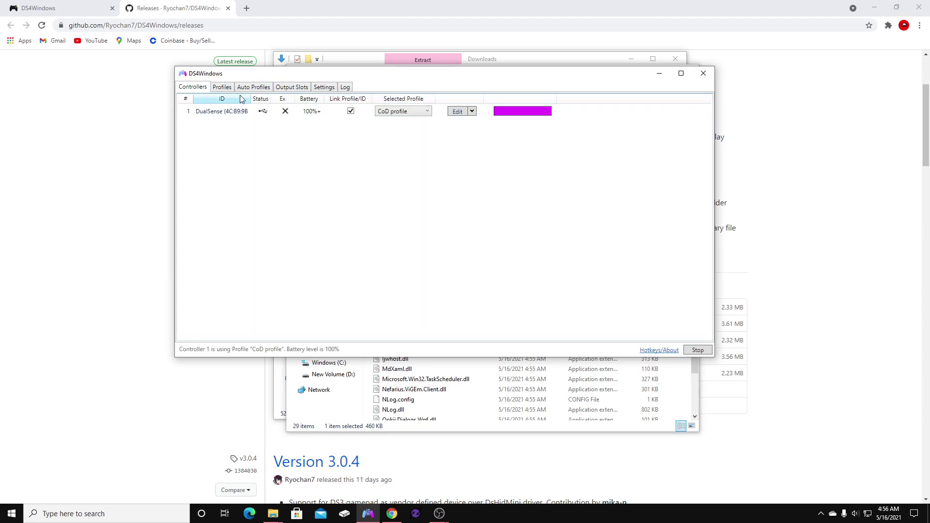
{"action": "left_click", "coordinate": [222, 88]}
{"action": "left_click", "coordinate": [224, 114]}
{"action": "left_click", "coordinate": [209, 134]}
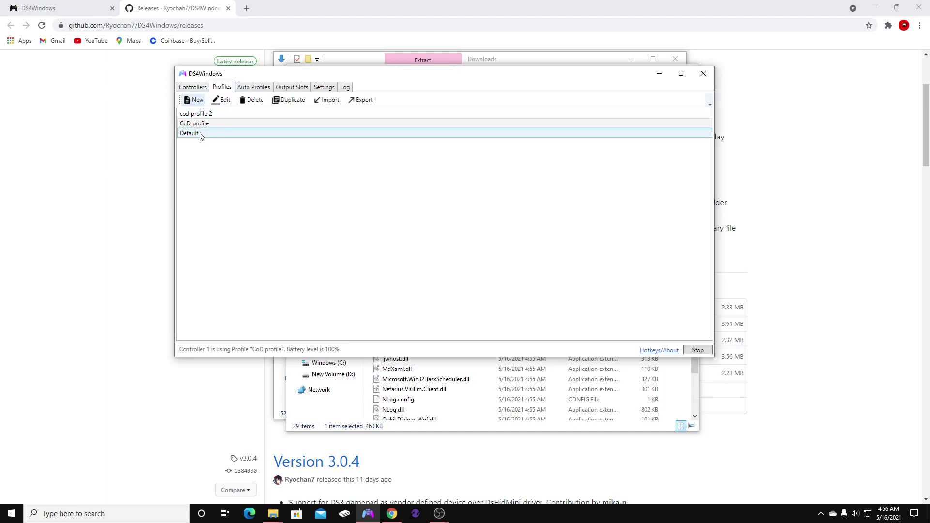
Create a new profile from the Gamepad preset with DualShock 4 output
{"action": "left_click", "coordinate": [194, 100]}
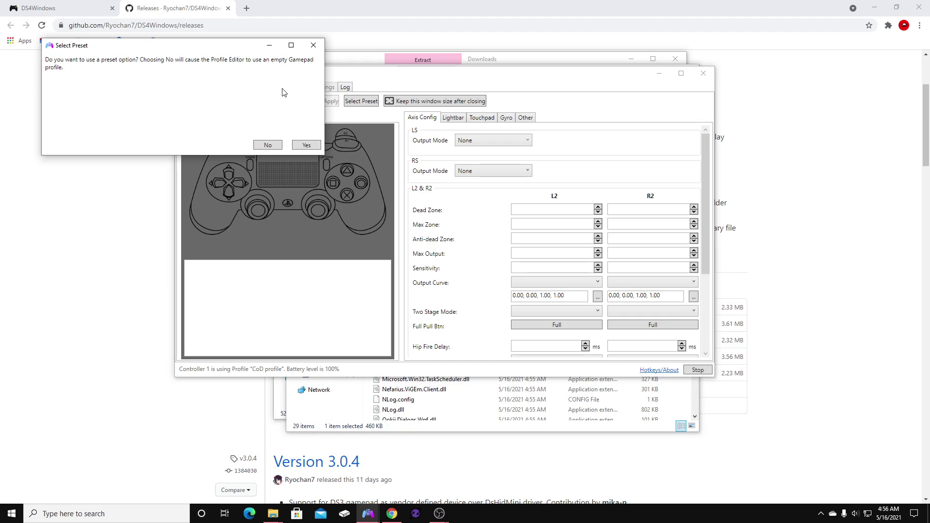
{"action": "left_click", "coordinate": [296, 147]}
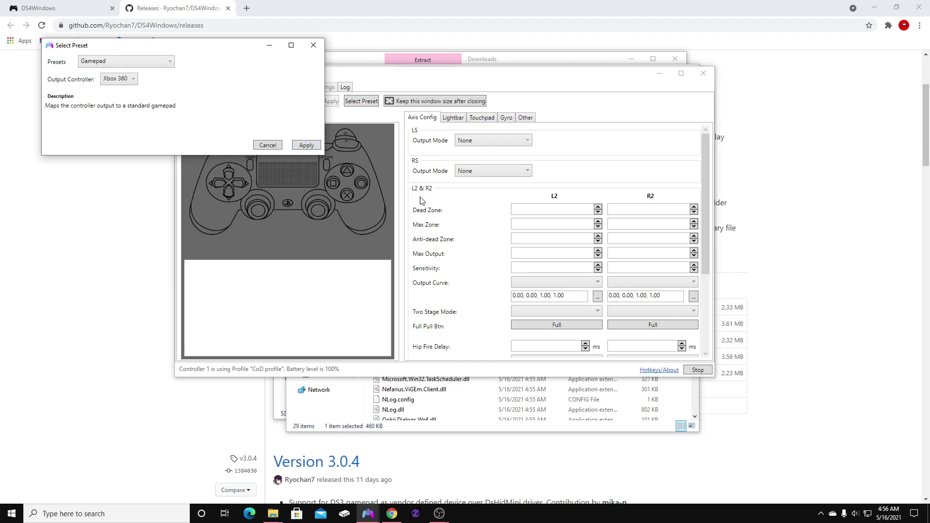
{"action": "left_click", "coordinate": [110, 63]}
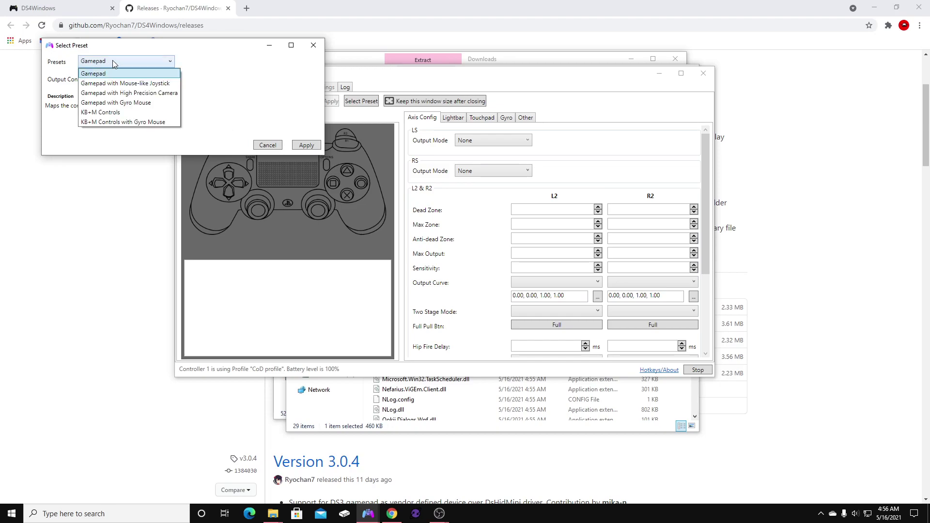
{"action": "left_click", "coordinate": [135, 62]}
{"action": "left_click", "coordinate": [134, 79]}
{"action": "left_click", "coordinate": [127, 95]}
{"action": "left_click", "coordinate": [305, 145]}
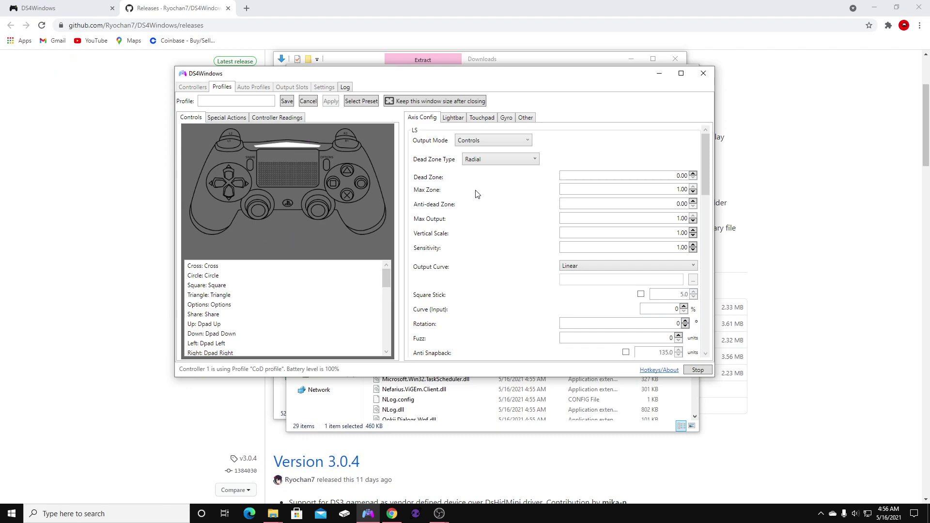
Check the Controller Readings, return to Controls, and close the profile editor
{"action": "scroll", "coordinate": [498, 250], "scroll_direction": "down", "scroll_amount": 7}
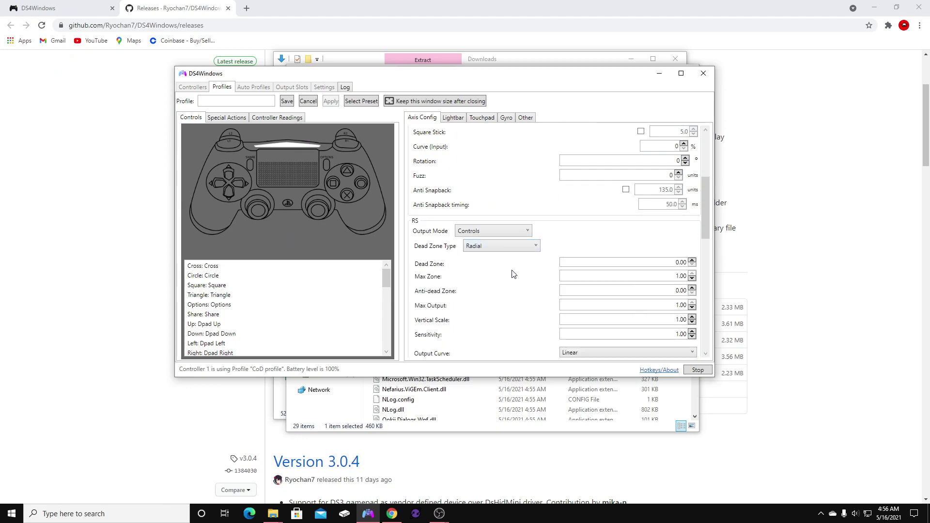
{"action": "scroll", "coordinate": [519, 281], "scroll_direction": "up", "scroll_amount": 7}
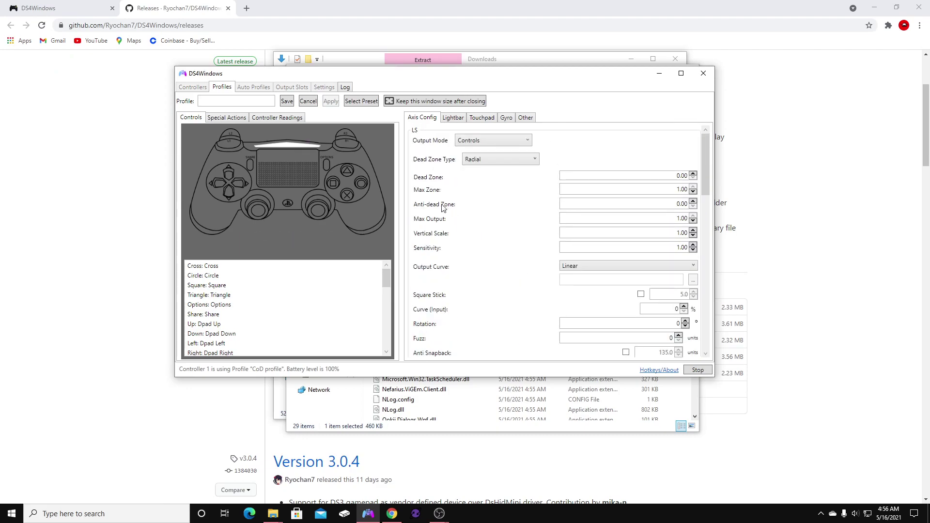
{"action": "left_click", "coordinate": [274, 117]}
{"action": "left_click", "coordinate": [198, 118]}
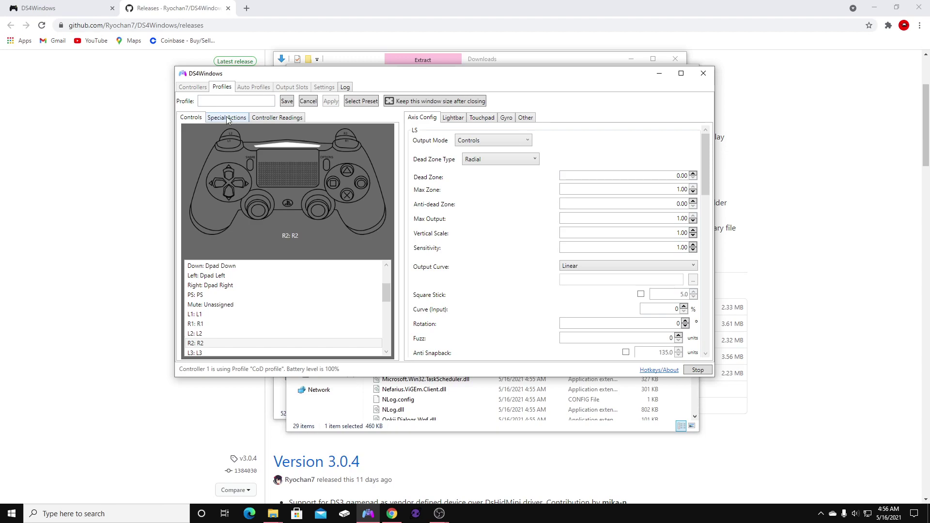
{"action": "left_click", "coordinate": [309, 101]}
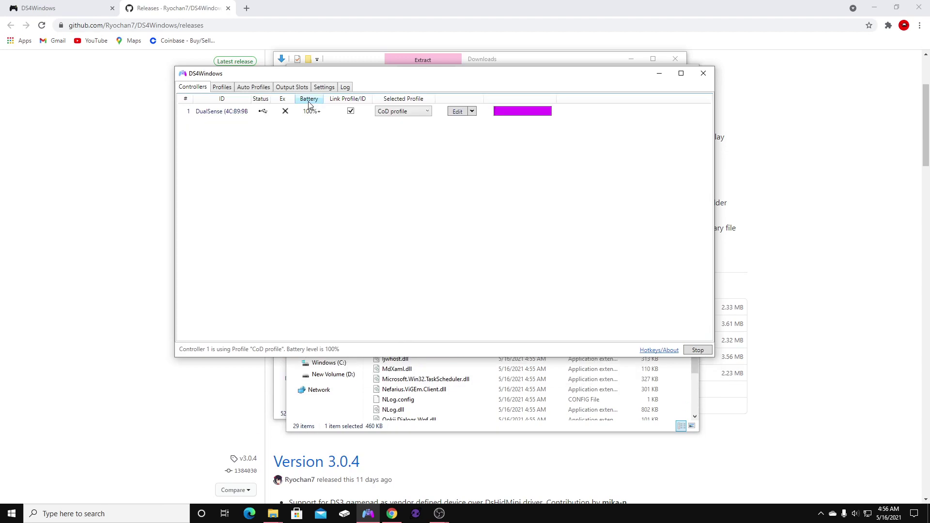
Open the CoD profile and change its LS Dead Zone from 0.20 to 0.08
{"action": "left_click", "coordinate": [222, 87]}
{"action": "double_click", "coordinate": [211, 124]}
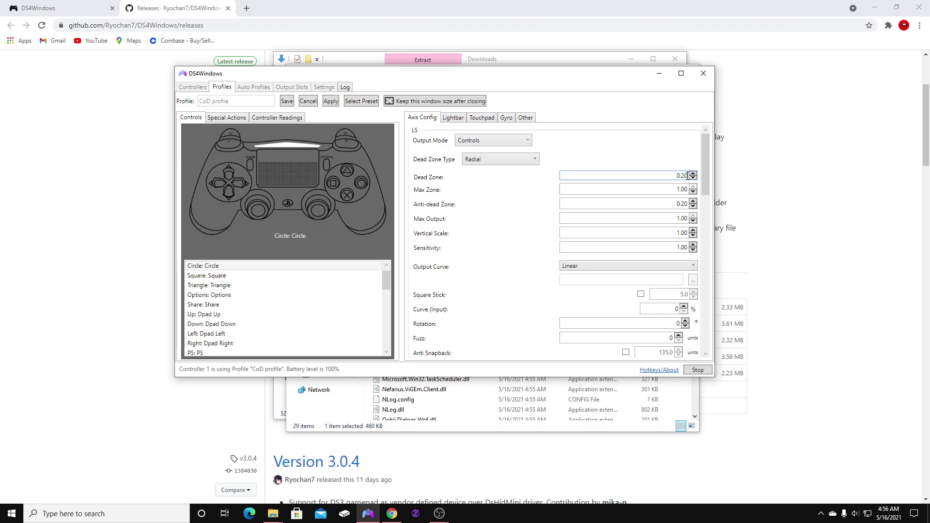
{"action": "key", "text": "BackSpace"}
{"action": "key", "text": "BackSpace"}
{"action": "type", "text": "08"}
{"action": "left_click", "coordinate": [507, 223]}
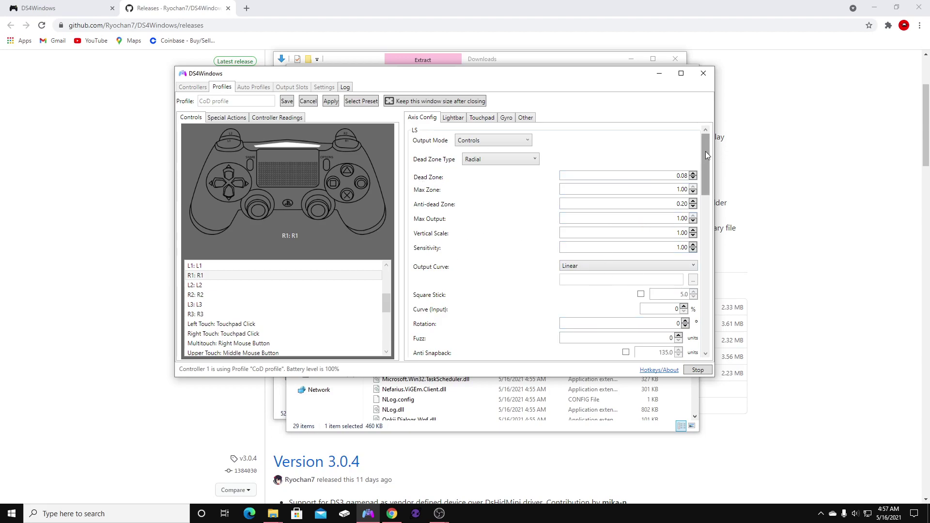
Scroll through Axis Config, then view the profile's Other settings
{"action": "left_click_drag", "start_coordinate": [704, 151], "coordinate": [703, 310]}
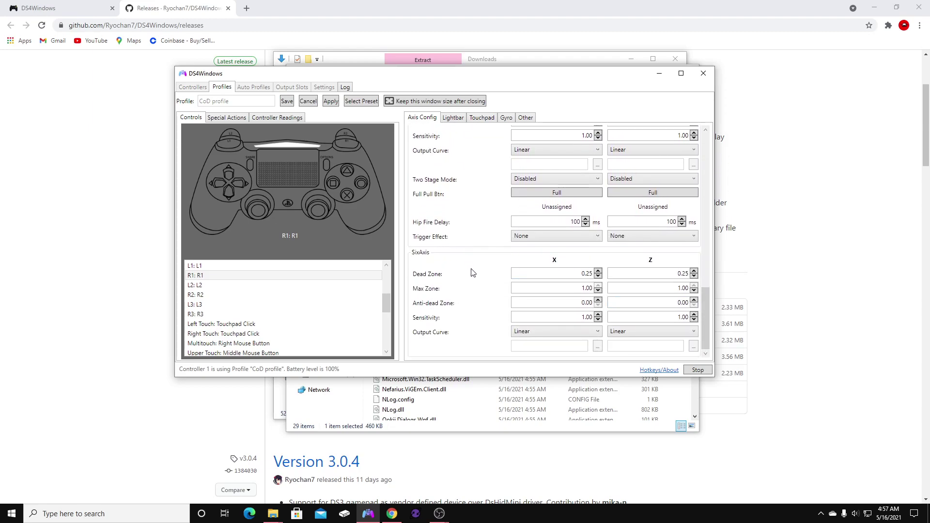
{"action": "scroll", "coordinate": [479, 257], "scroll_direction": "up", "scroll_amount": 15}
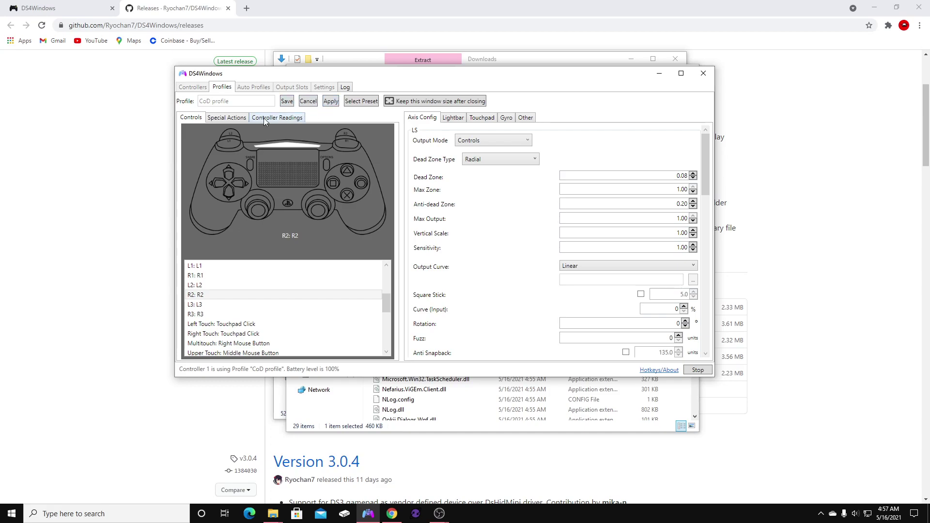
{"action": "left_click", "coordinate": [526, 117]}
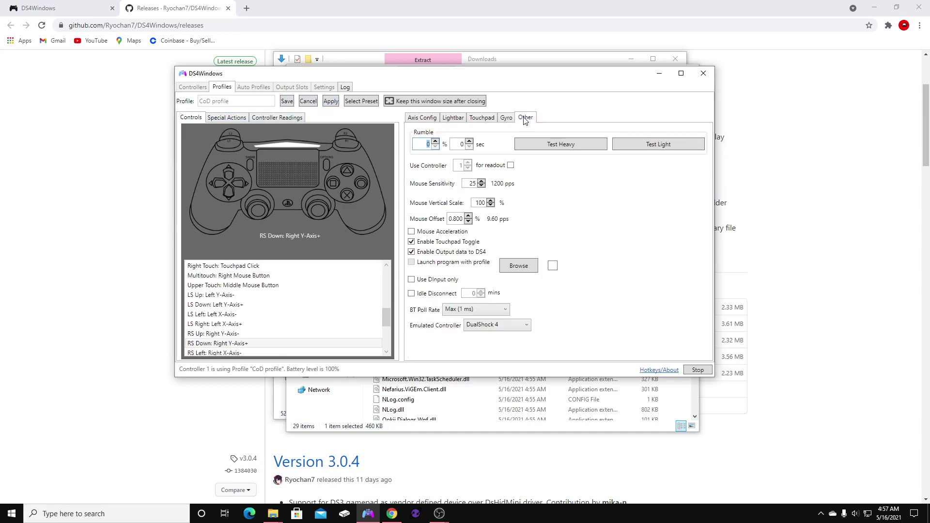
{"action": "left_click", "coordinate": [464, 310]}
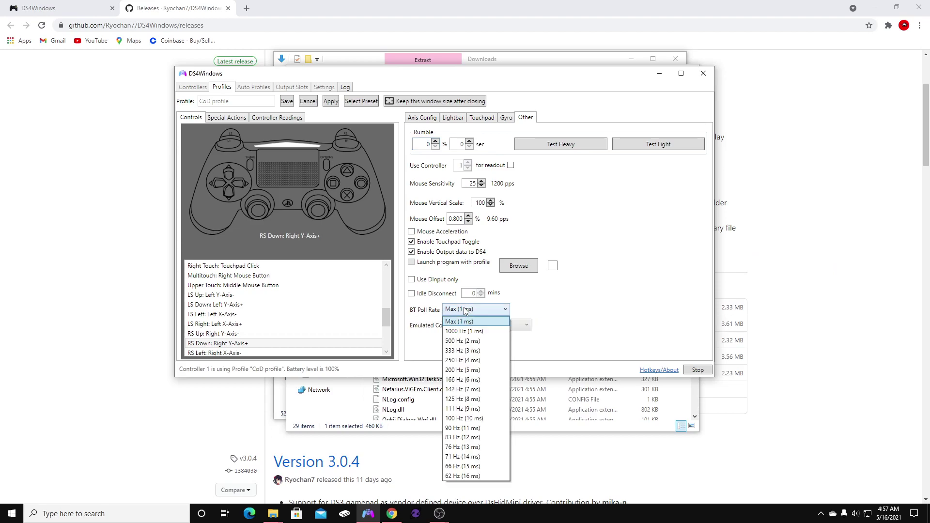
{"action": "left_click", "coordinate": [460, 323]}
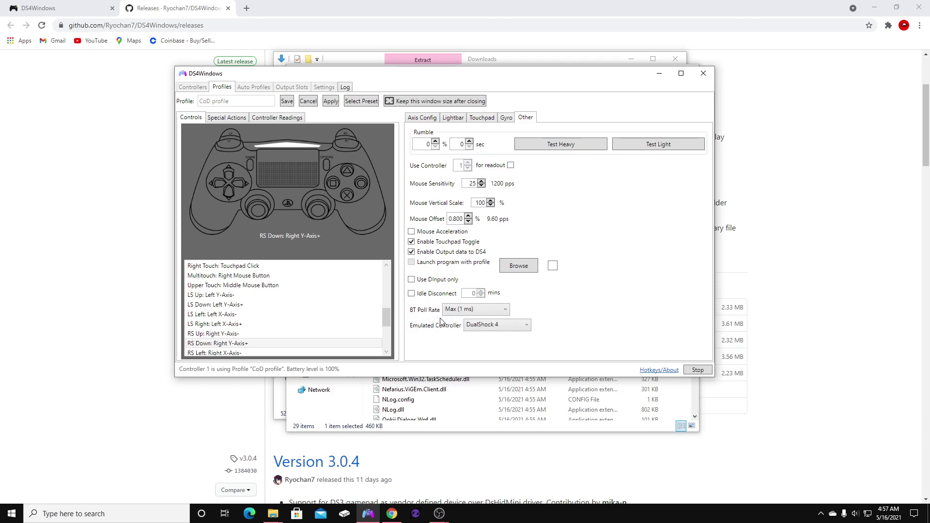
{"action": "left_click", "coordinate": [468, 312]}
{"action": "left_click", "coordinate": [470, 320]}
{"action": "left_click", "coordinate": [505, 324]}
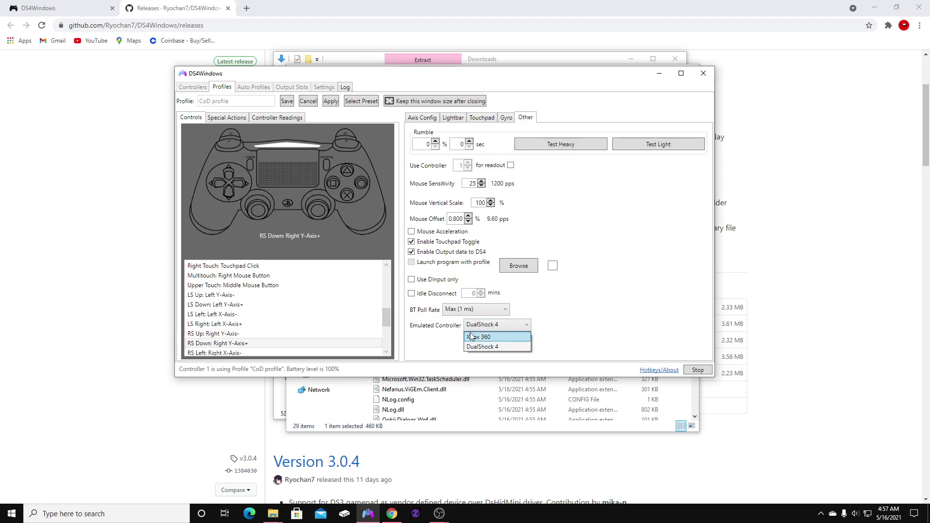
{"action": "left_click", "coordinate": [486, 347]}
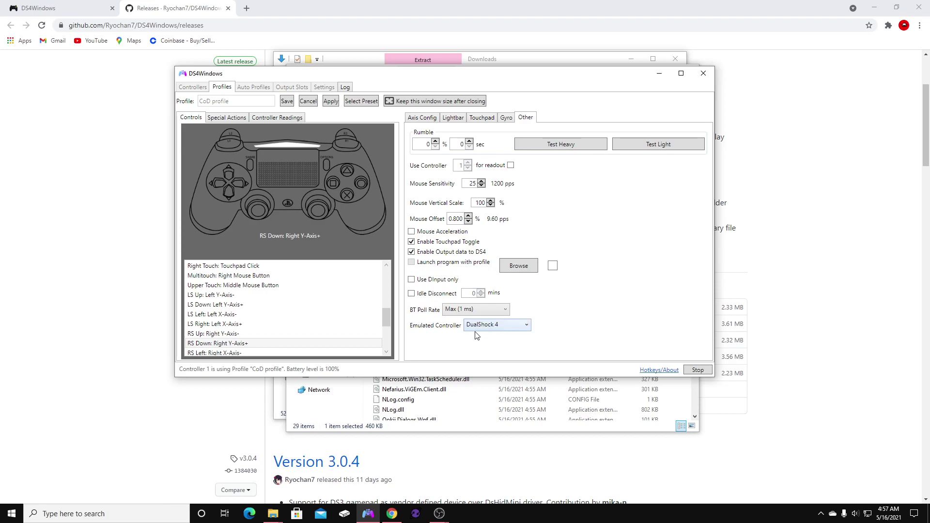
{"action": "left_click", "coordinate": [508, 326]}
{"action": "left_click", "coordinate": [480, 348]}
{"action": "left_click", "coordinate": [489, 328]}
{"action": "left_click", "coordinate": [480, 338]}
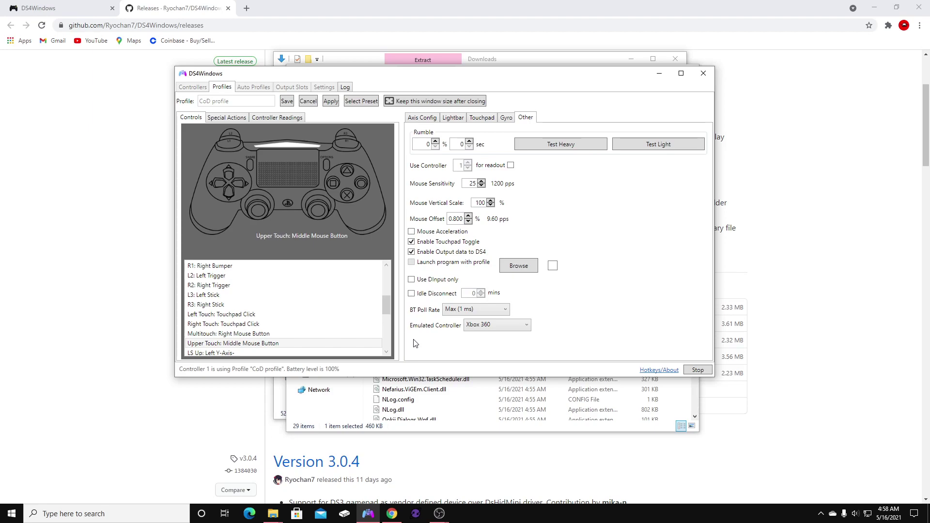
{"action": "left_click", "coordinate": [484, 326]}
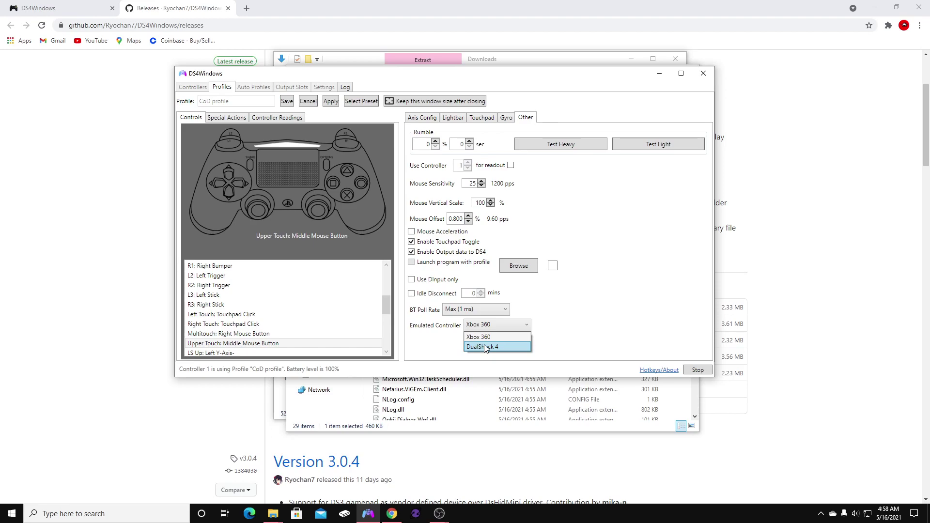
{"action": "left_click", "coordinate": [484, 345]}
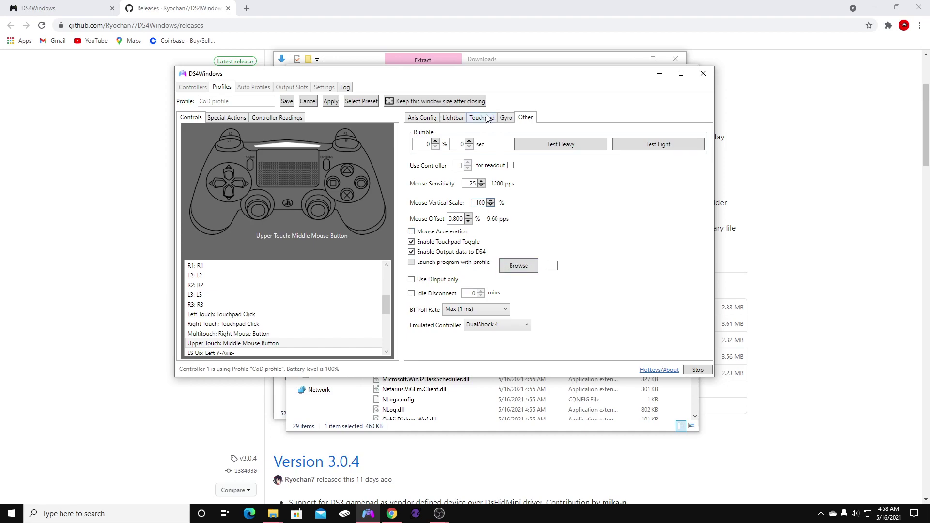
Review CoD profile's Gyro, Touchpad and Lightbar pages, then return to the top of Axis Config
{"action": "left_click", "coordinate": [506, 118]}
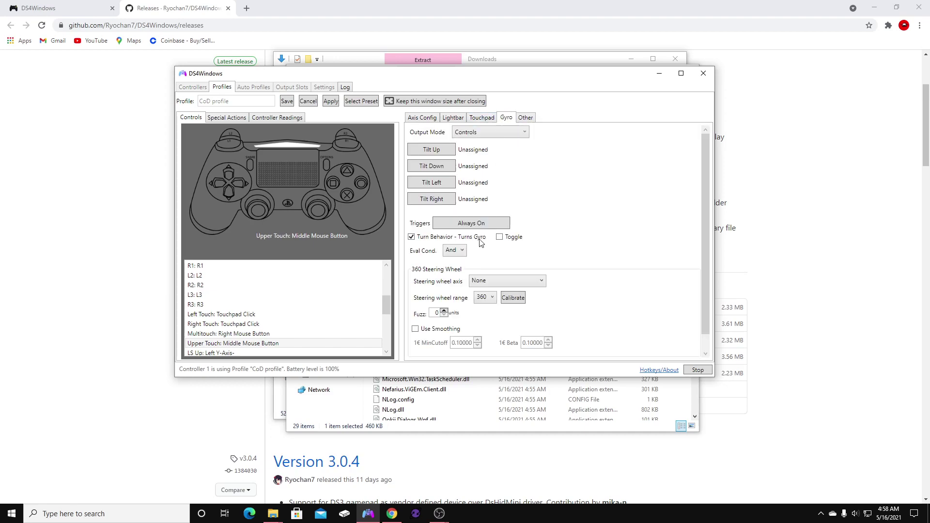
{"action": "left_click", "coordinate": [485, 118]}
{"action": "left_click", "coordinate": [459, 120]}
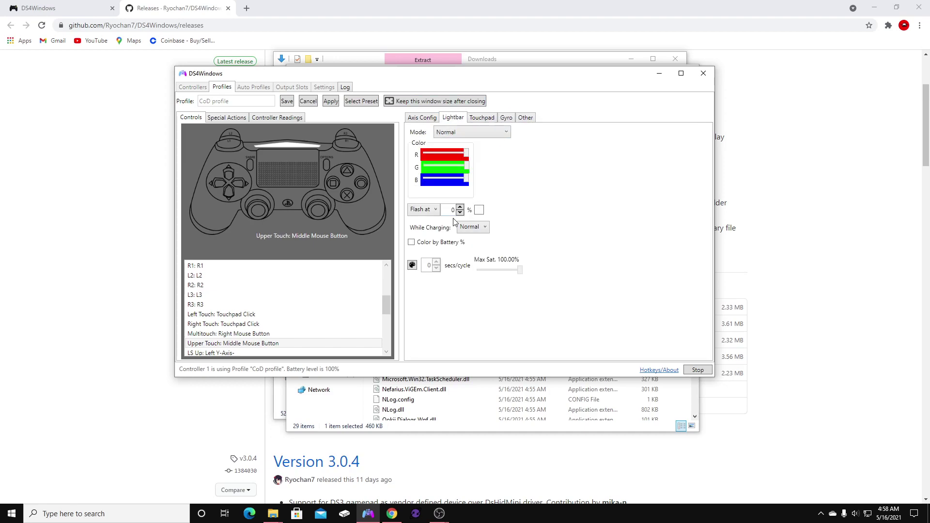
{"action": "left_click", "coordinate": [422, 121]}
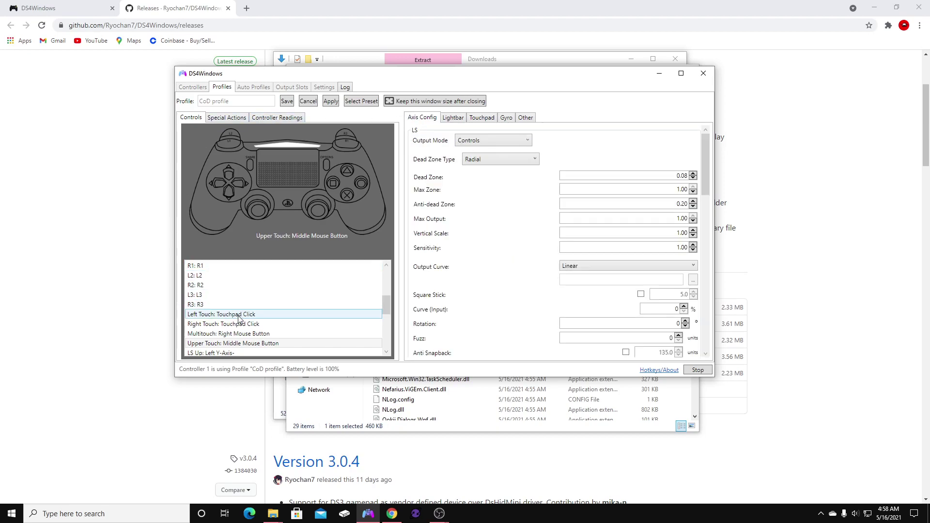
{"action": "scroll", "coordinate": [228, 320], "scroll_direction": "up", "scroll_amount": 4}
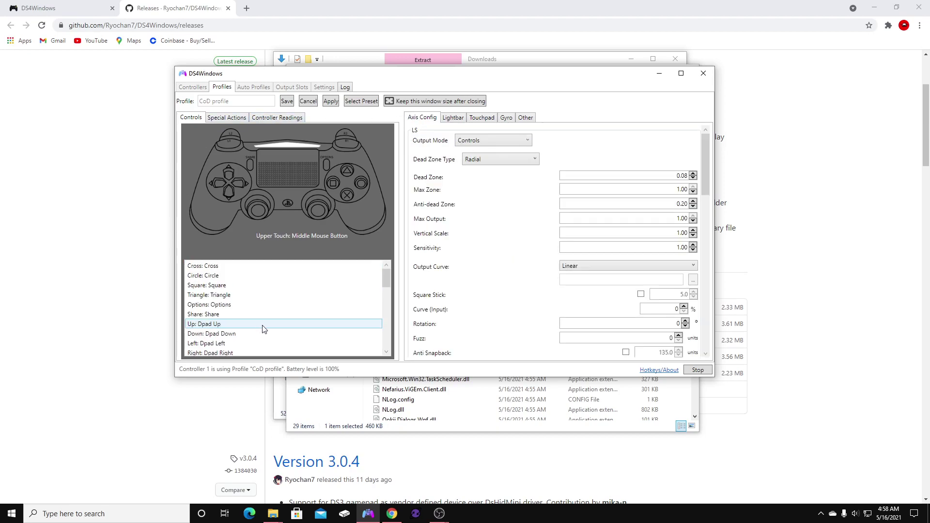
{"action": "left_click", "coordinate": [215, 266]}
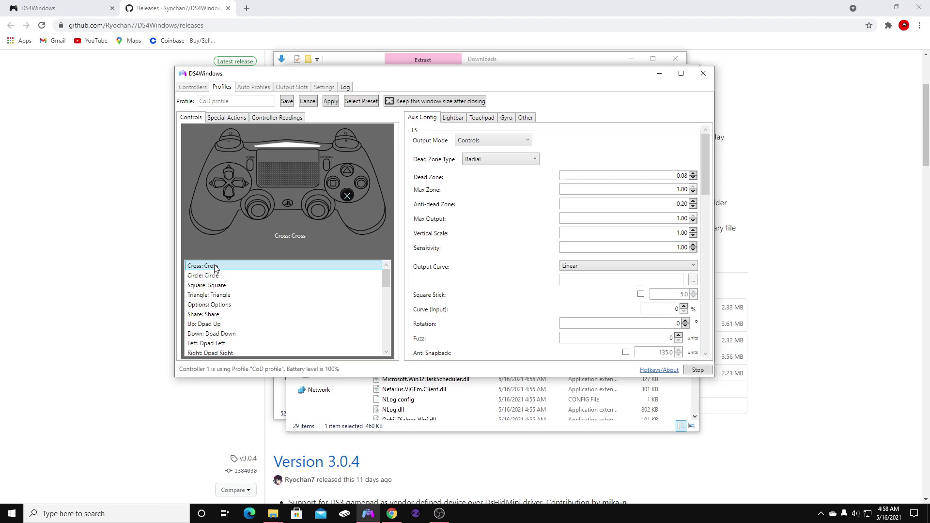
{"action": "left_click", "coordinate": [345, 198]}
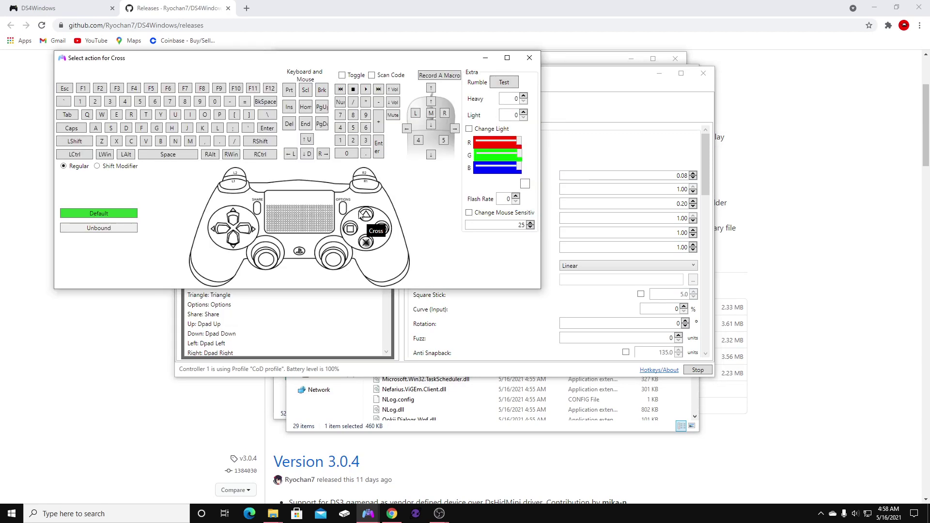
{"action": "left_click", "coordinate": [367, 243]}
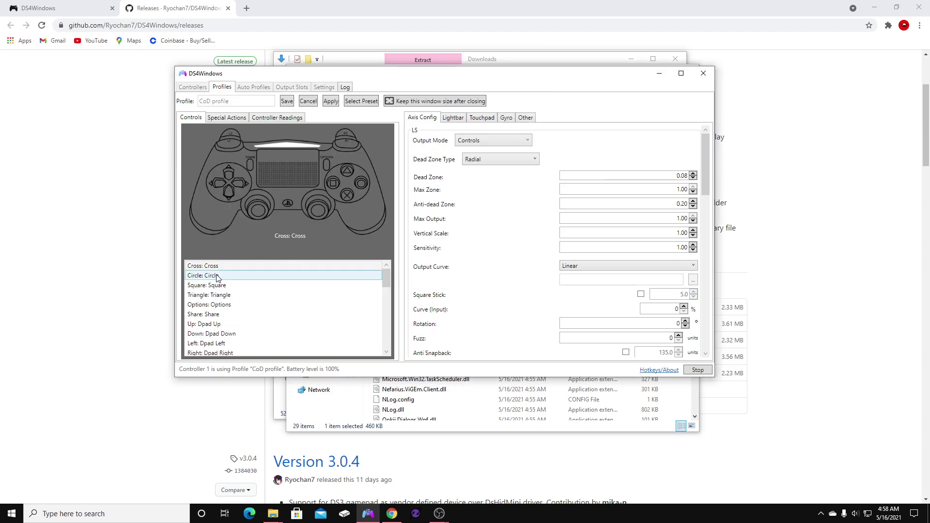
{"action": "left_click", "coordinate": [363, 185]}
{"action": "left_click", "coordinate": [396, 246]}
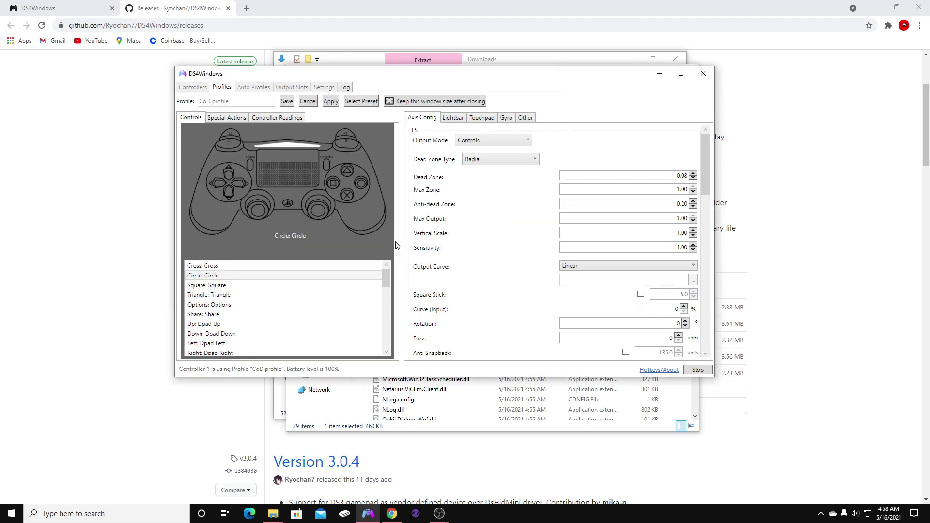
{"action": "left_click", "coordinate": [334, 187]}
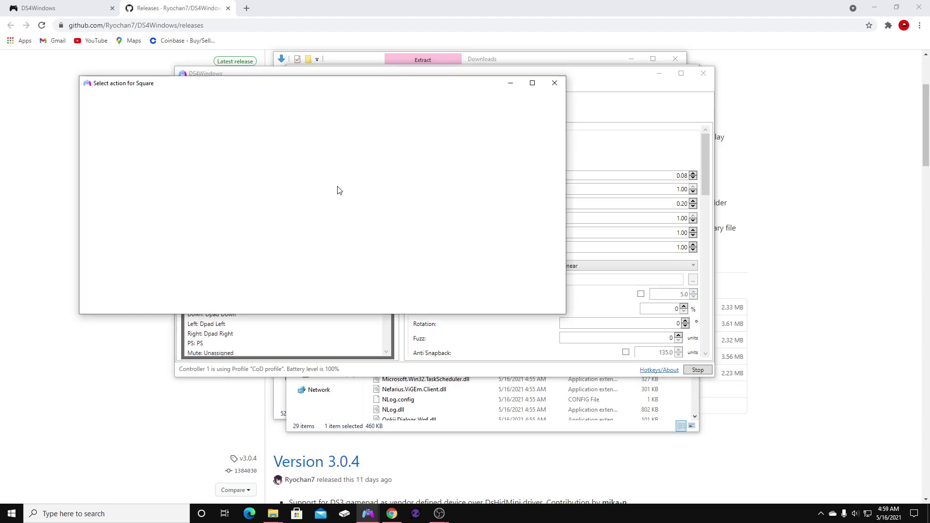
{"action": "left_click", "coordinate": [375, 252]}
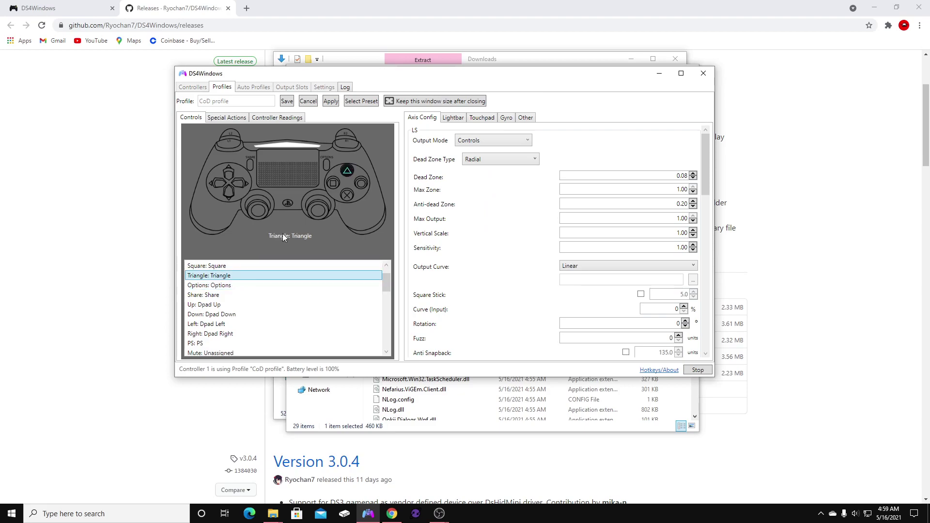
{"action": "left_click", "coordinate": [347, 171]}
{"action": "left_click", "coordinate": [398, 246]}
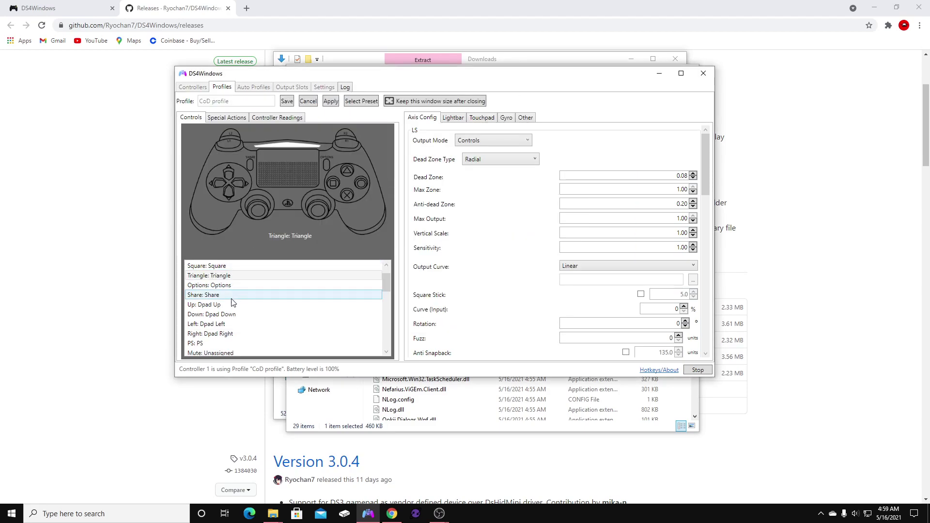
{"action": "scroll", "coordinate": [223, 315], "scroll_direction": "up", "scroll_amount": 1}
{"action": "scroll", "coordinate": [223, 328], "scroll_direction": "down", "scroll_amount": 2}
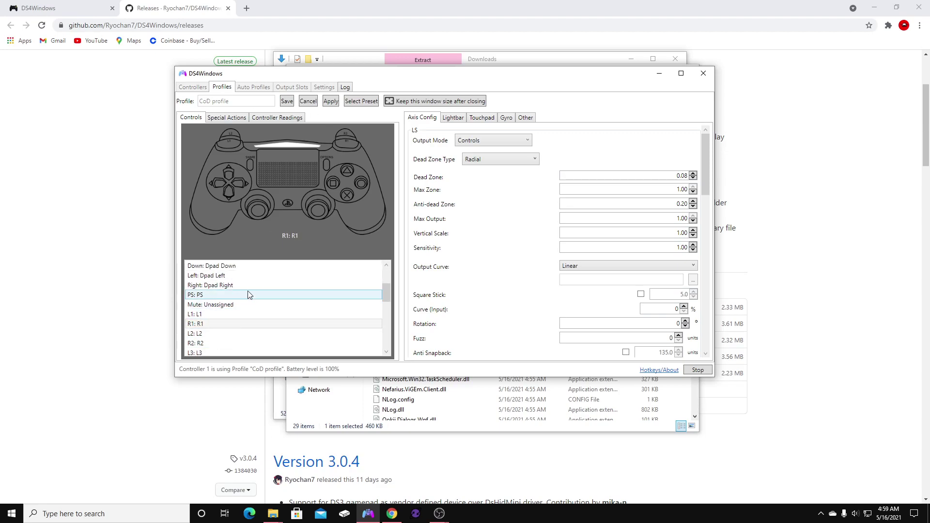
{"action": "scroll", "coordinate": [250, 306], "scroll_direction": "up", "scroll_amount": 3}
{"action": "scroll", "coordinate": [261, 308], "scroll_direction": "down", "scroll_amount": 2}
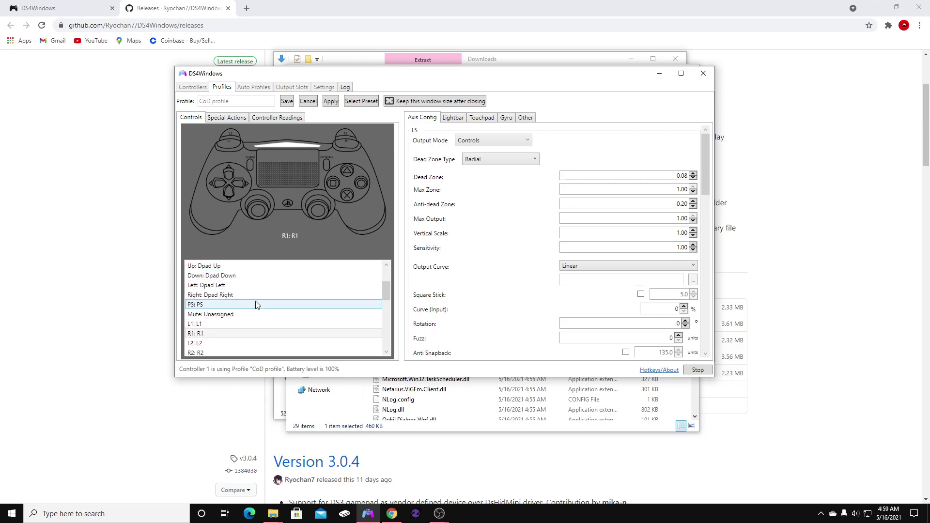
{"action": "scroll", "coordinate": [249, 306], "scroll_direction": "up", "scroll_amount": 2}
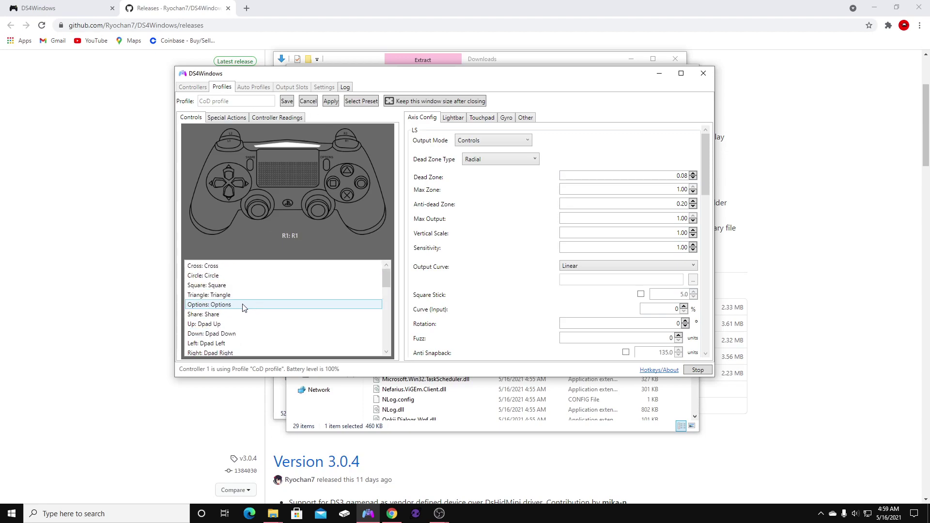
{"action": "left_click", "coordinate": [251, 163]}
{"action": "left_click", "coordinate": [309, 259]}
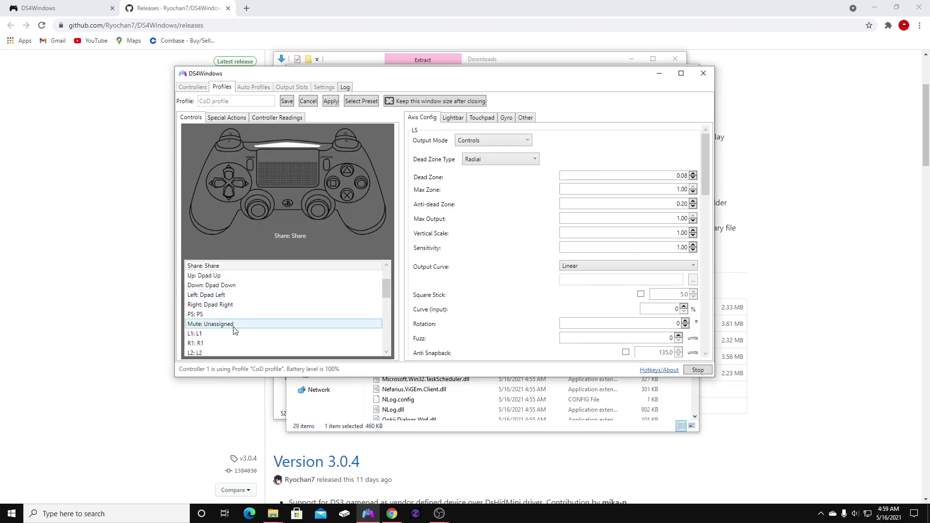
{"action": "scroll", "coordinate": [227, 317], "scroll_direction": "down", "scroll_amount": 7}
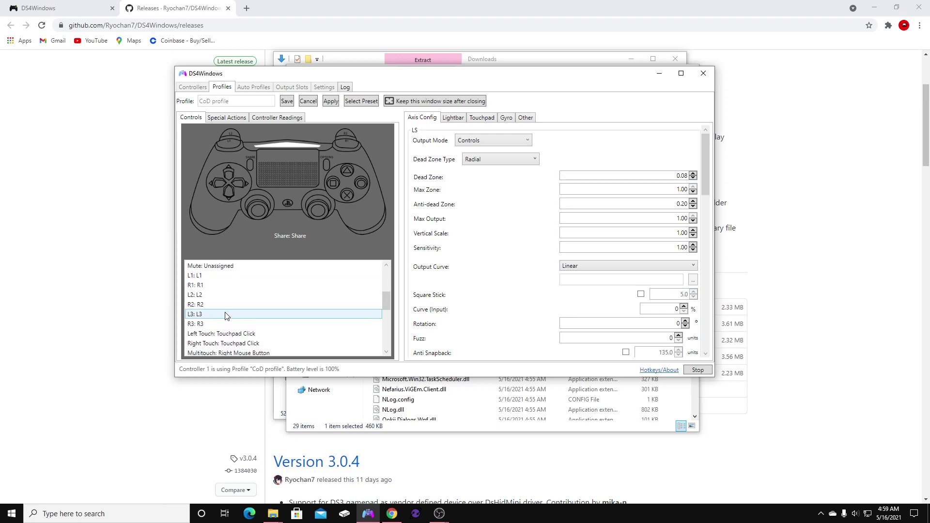
{"action": "scroll", "coordinate": [227, 318], "scroll_direction": "up", "scroll_amount": 3}
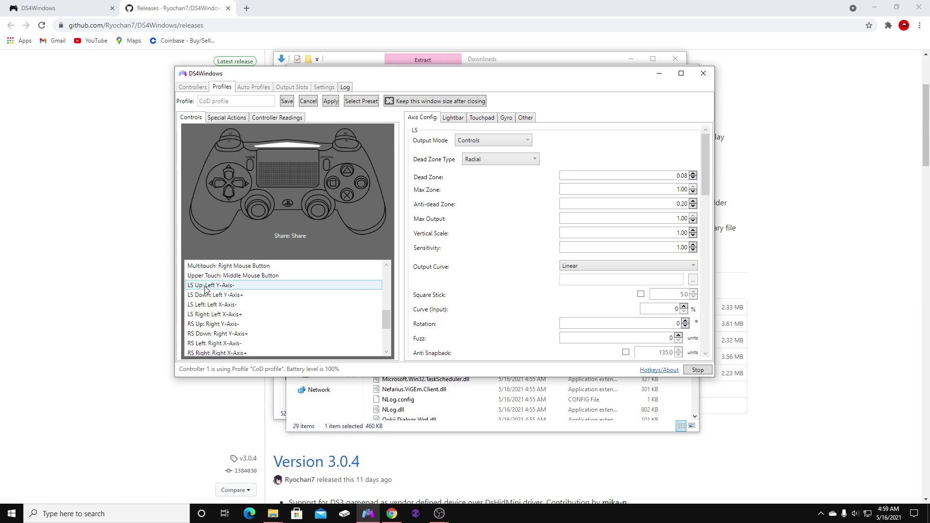
{"action": "left_click", "coordinate": [204, 287]}
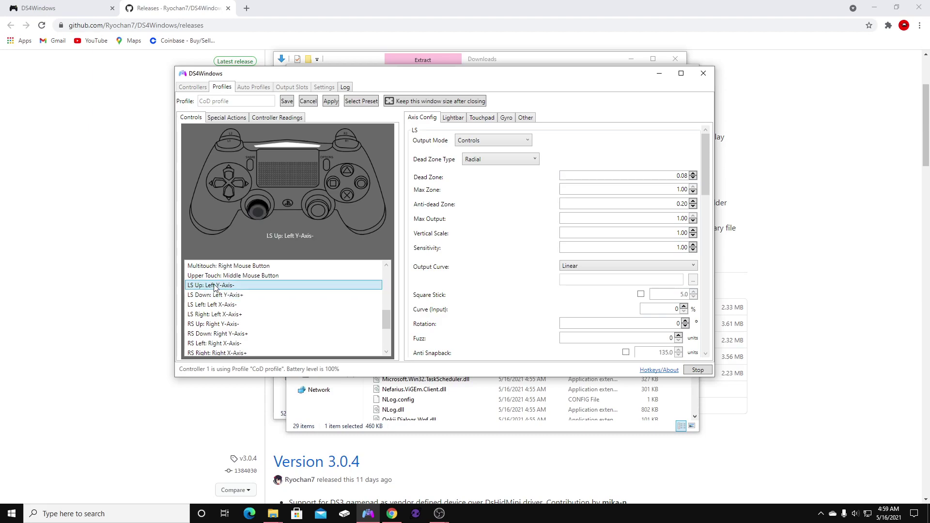
{"action": "left_click", "coordinate": [258, 201]}
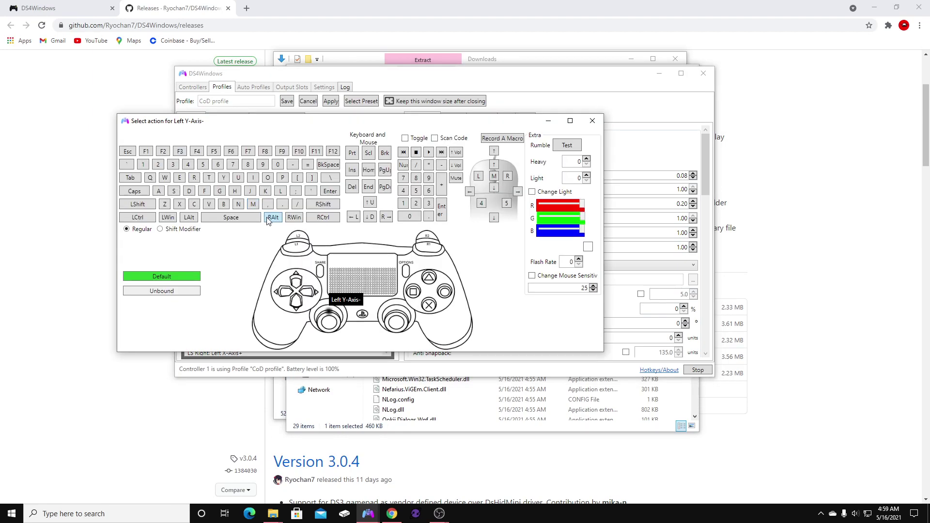
{"action": "left_click", "coordinate": [331, 315]}
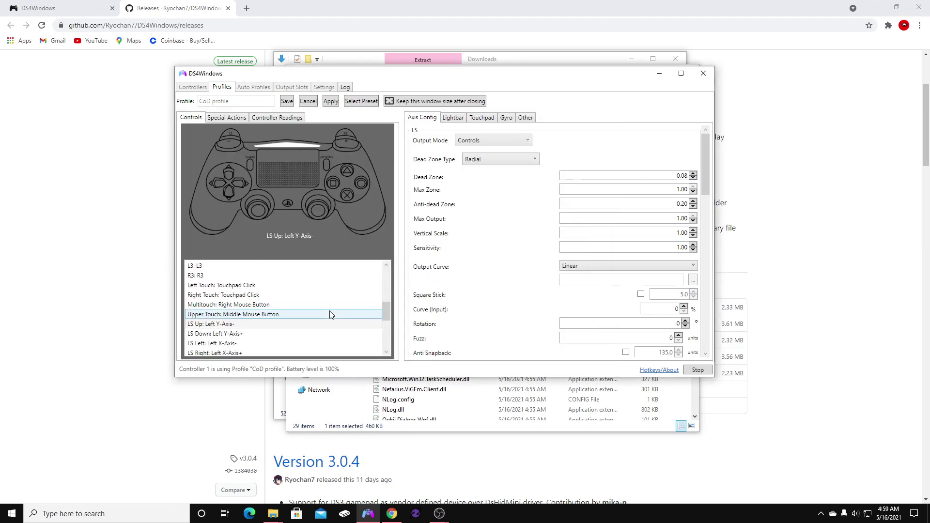
{"action": "left_click", "coordinate": [258, 200]}
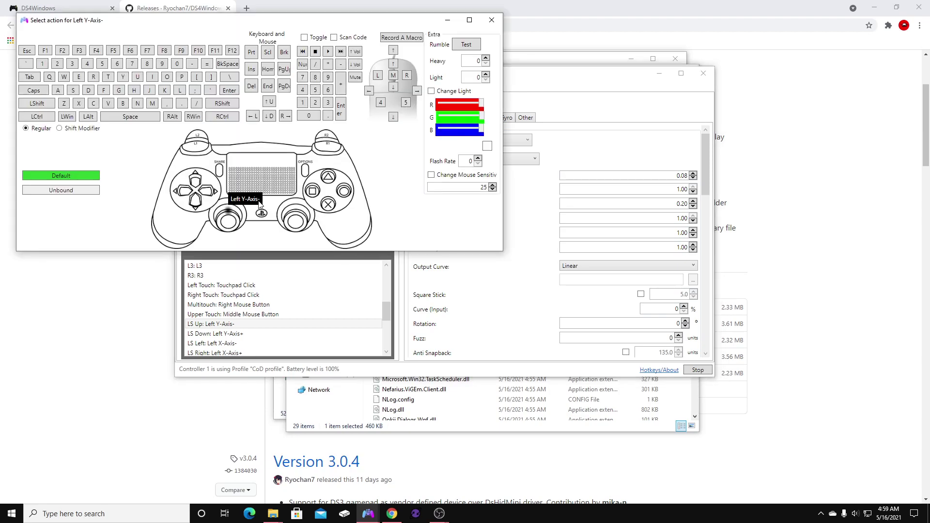
{"action": "left_click", "coordinate": [218, 206]}
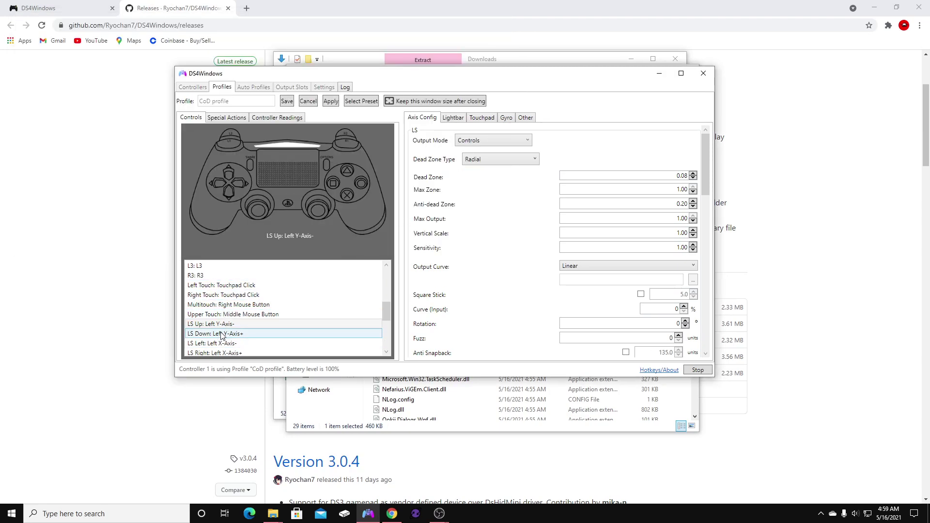
{"action": "left_click", "coordinate": [257, 219]}
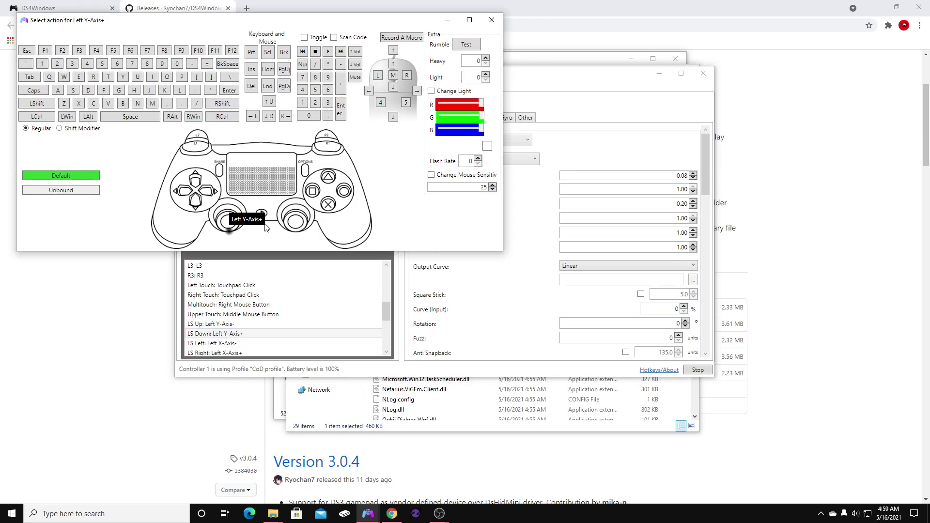
{"action": "left_click", "coordinate": [230, 236]}
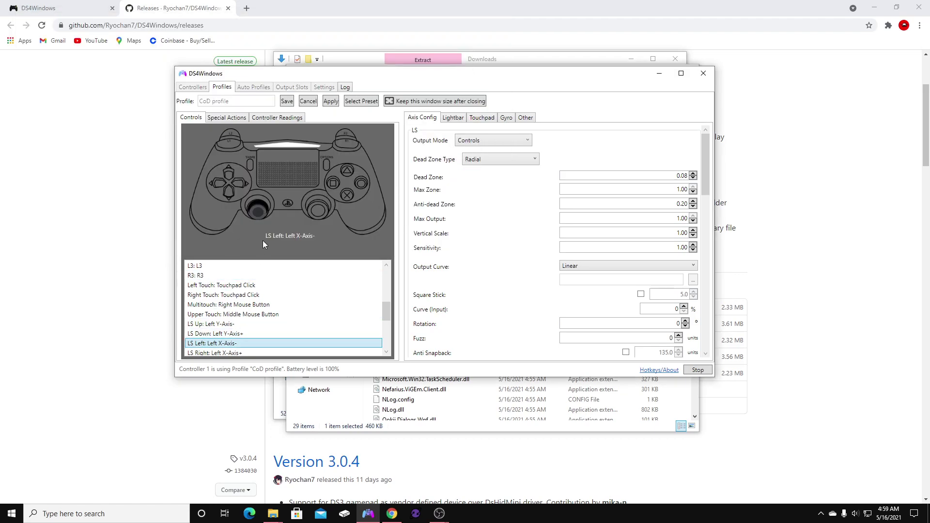
{"action": "left_click", "coordinate": [246, 211]}
{"action": "left_click", "coordinate": [233, 239]}
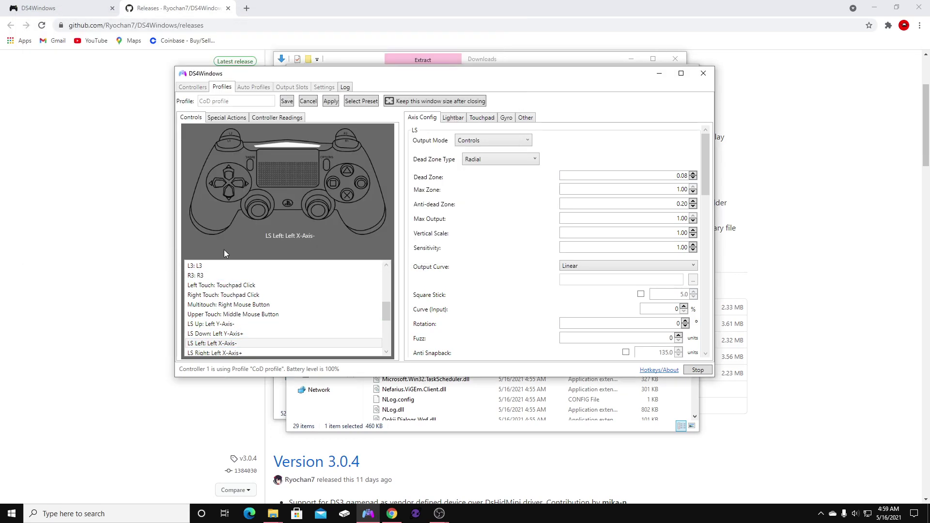
{"action": "left_click", "coordinate": [211, 353]}
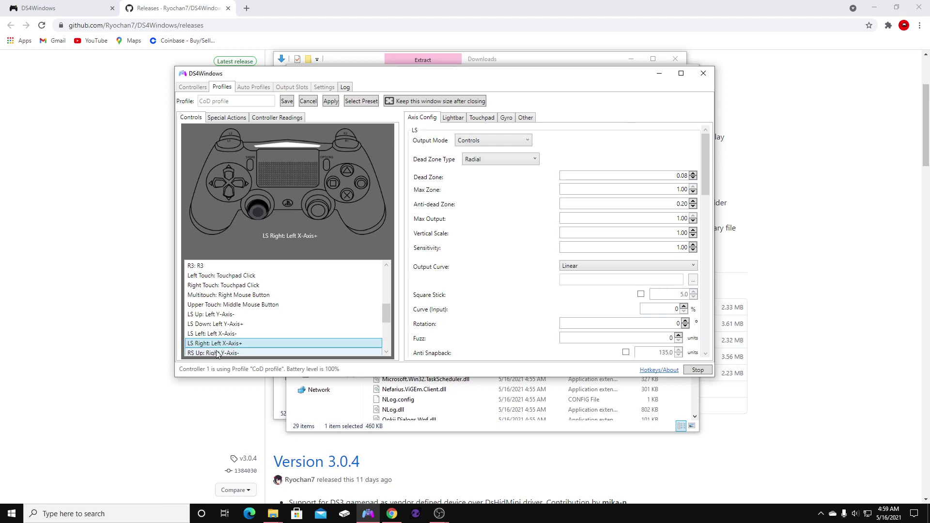
{"action": "left_click", "coordinate": [267, 212]}
{"action": "left_click", "coordinate": [266, 249]}
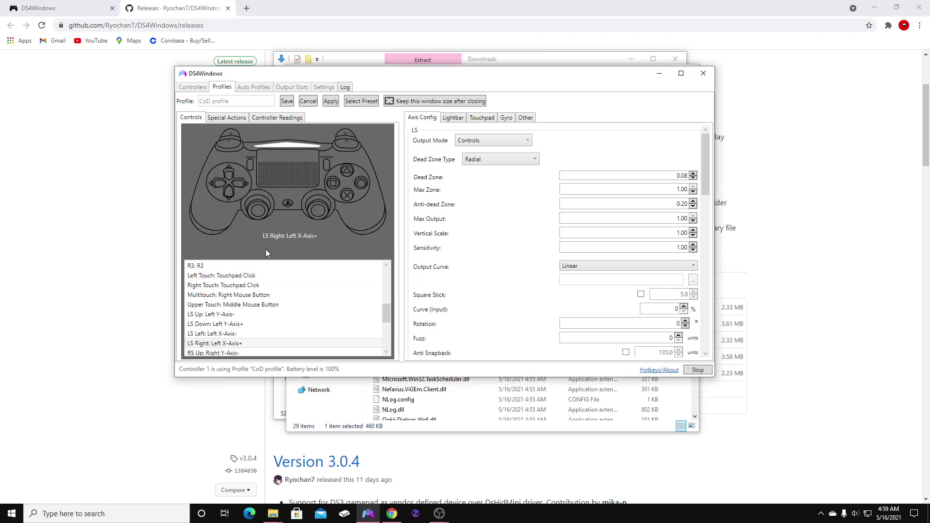
{"action": "key", "text": "Down"}
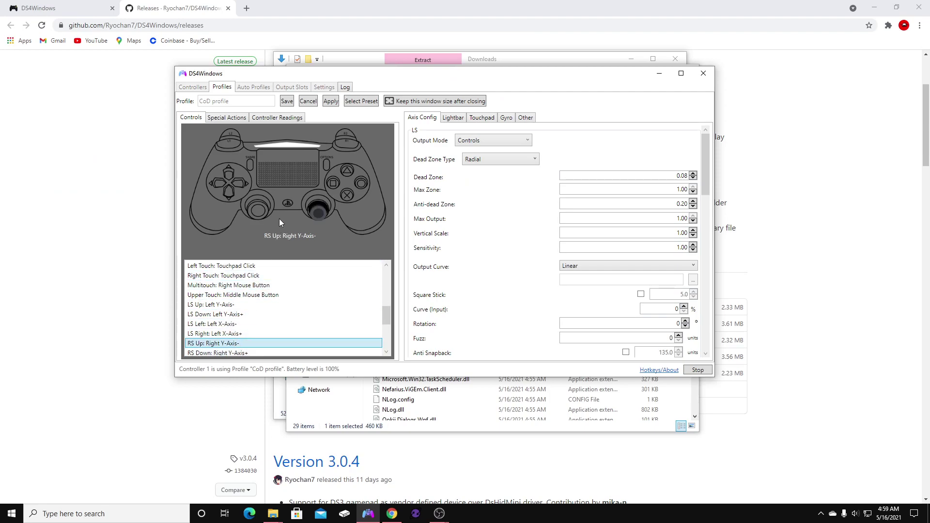
{"action": "left_click", "coordinate": [269, 211]}
{"action": "left_click", "coordinate": [285, 263]}
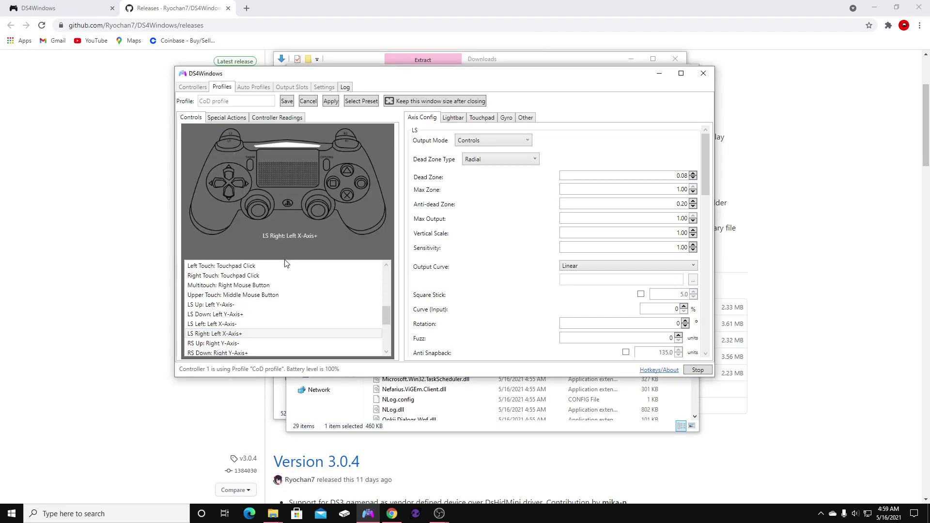
{"action": "scroll", "coordinate": [256, 323], "scroll_direction": "down", "scroll_amount": 2}
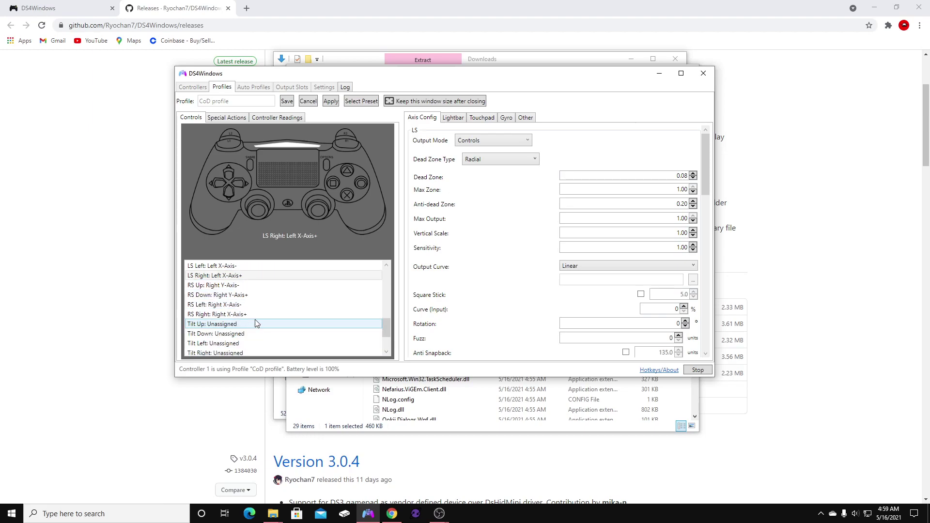
{"action": "scroll", "coordinate": [251, 318], "scroll_direction": "up", "scroll_amount": 4}
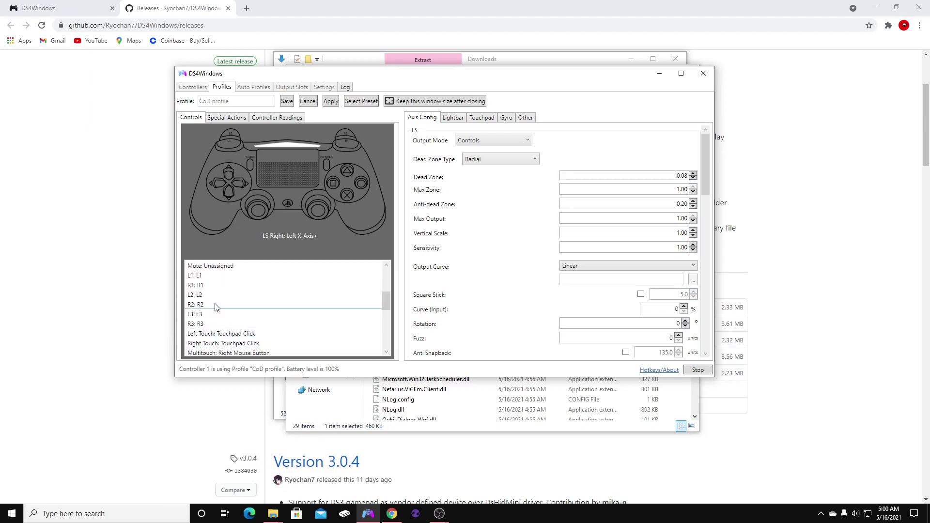
{"action": "scroll", "coordinate": [225, 321], "scroll_direction": "down", "scroll_amount": 6}
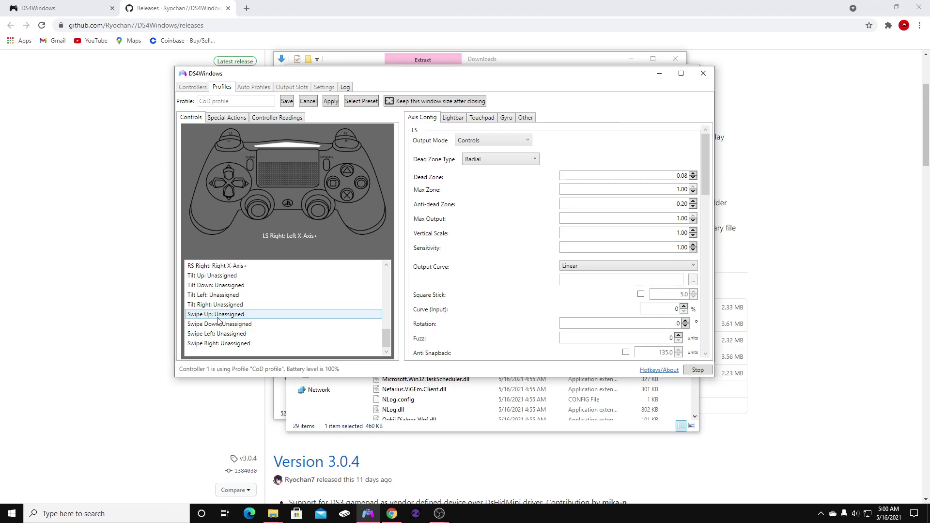
{"action": "scroll", "coordinate": [245, 322], "scroll_direction": "up", "scroll_amount": 6}
{"action": "scroll", "coordinate": [248, 320], "scroll_direction": "up", "scroll_amount": 4}
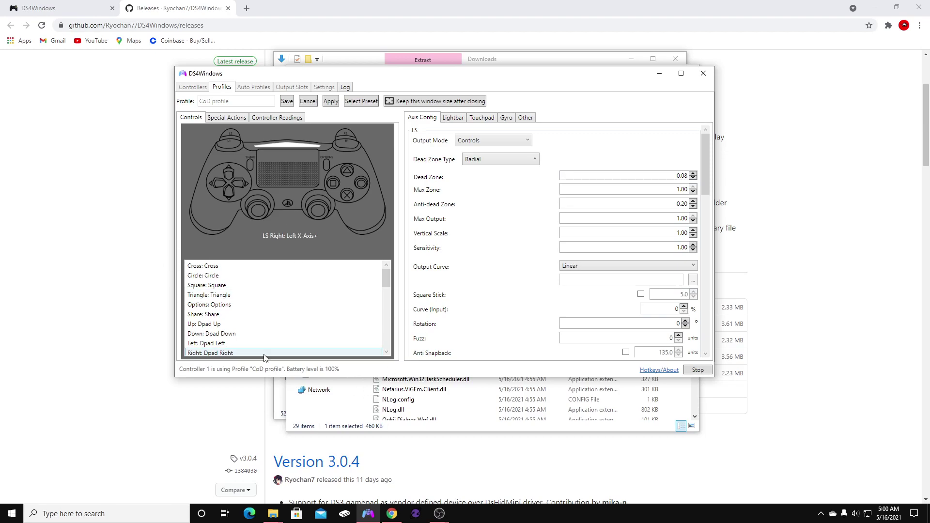
{"action": "scroll", "coordinate": [291, 310], "scroll_direction": "down", "scroll_amount": 6}
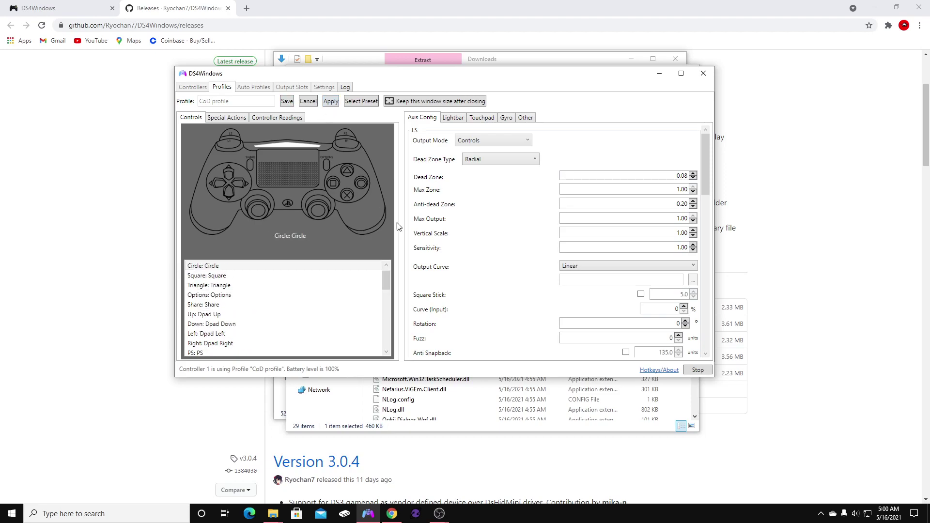
Display live Controller Readings, glance at Other, Gyro and Lightbar, then return to Axis Config
{"action": "left_click", "coordinate": [285, 120]}
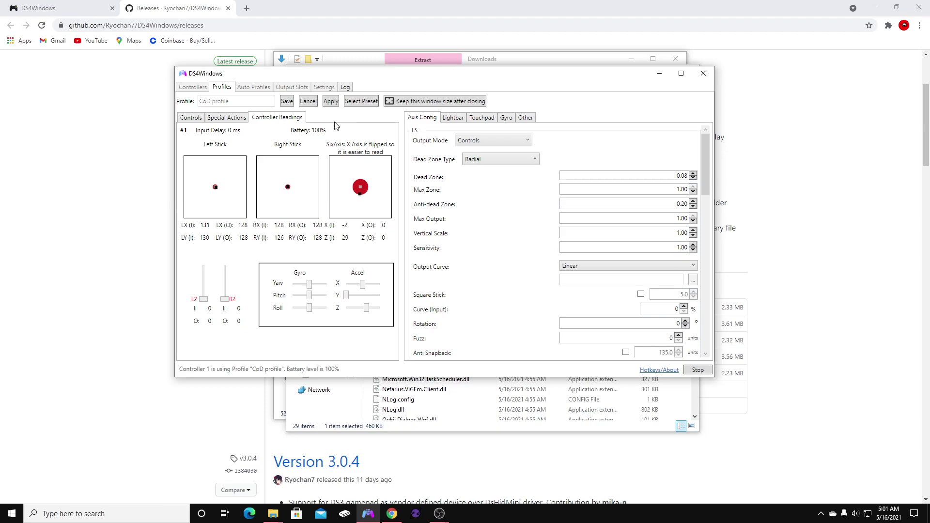
{"action": "left_click", "coordinate": [528, 118]}
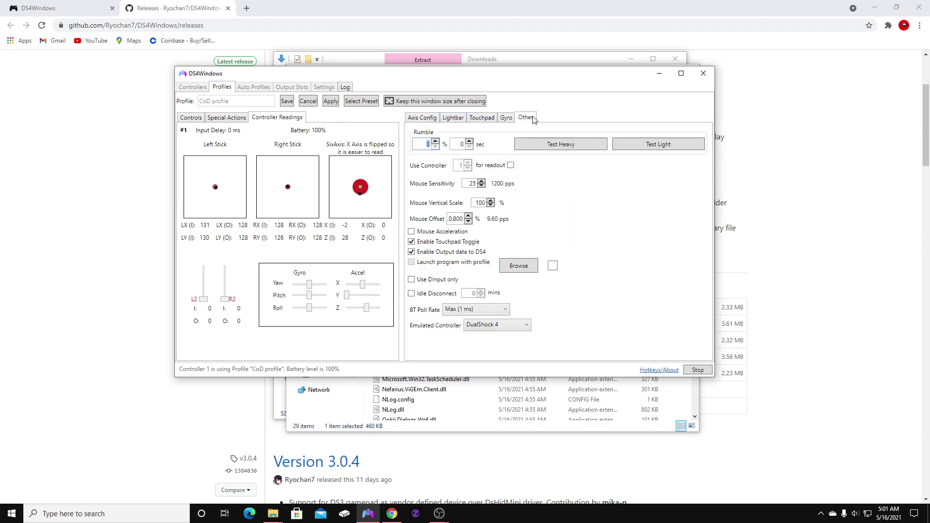
{"action": "left_click", "coordinate": [506, 117]}
{"action": "left_click", "coordinate": [453, 118]}
{"action": "left_click", "coordinate": [422, 117]}
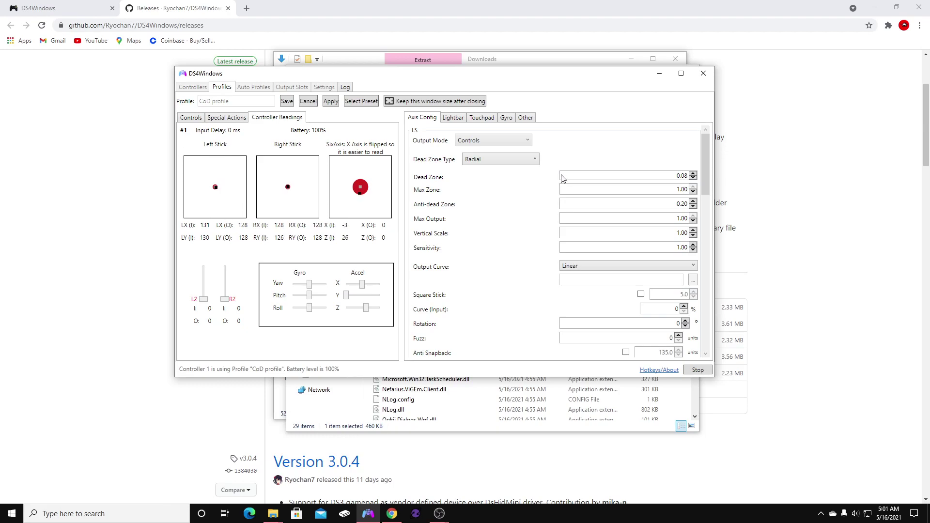
{"action": "double_click", "coordinate": [686, 176]}
{"action": "left_click", "coordinate": [688, 176]}
{"action": "left_click", "coordinate": [333, 101]}
{"action": "left_click", "coordinate": [687, 175]}
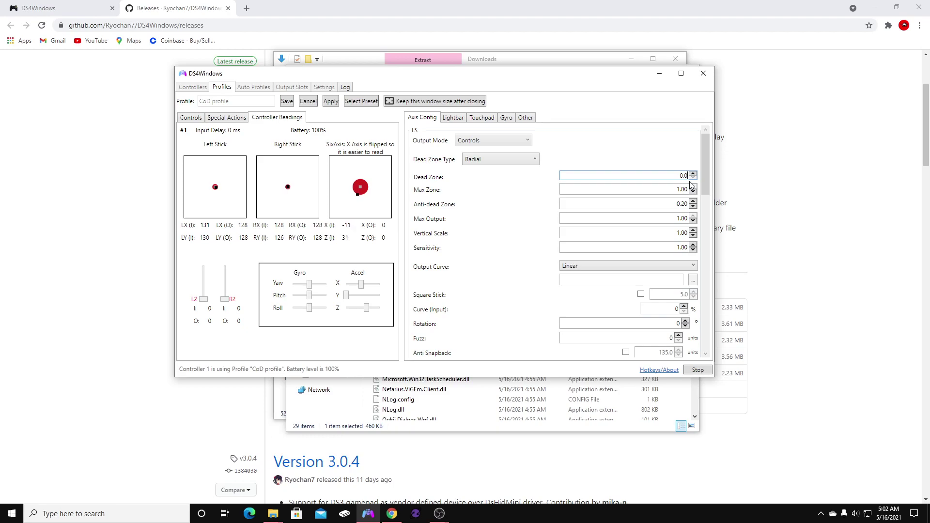
{"action": "key", "text": "BackSpace"}
{"action": "type", "text": "10"}
{"action": "left_click", "coordinate": [331, 101]}
{"action": "key", "text": "BackSpace"}
{"action": "key", "text": "BackSpace"}
{"action": "type", "text": "20"}
{"action": "left_click", "coordinate": [331, 102]}
{"action": "key", "text": "BackSpace"}
{"action": "key", "text": "BackSpace"}
{"action": "type", "text": "08"}
{"action": "left_click", "coordinate": [441, 205]}
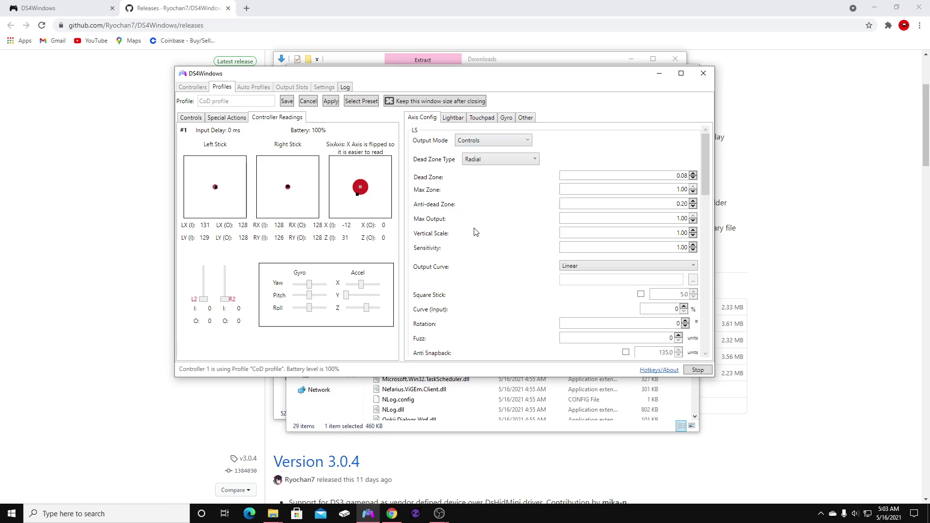
{"action": "scroll", "coordinate": [467, 242], "scroll_direction": "down", "scroll_amount": 6}
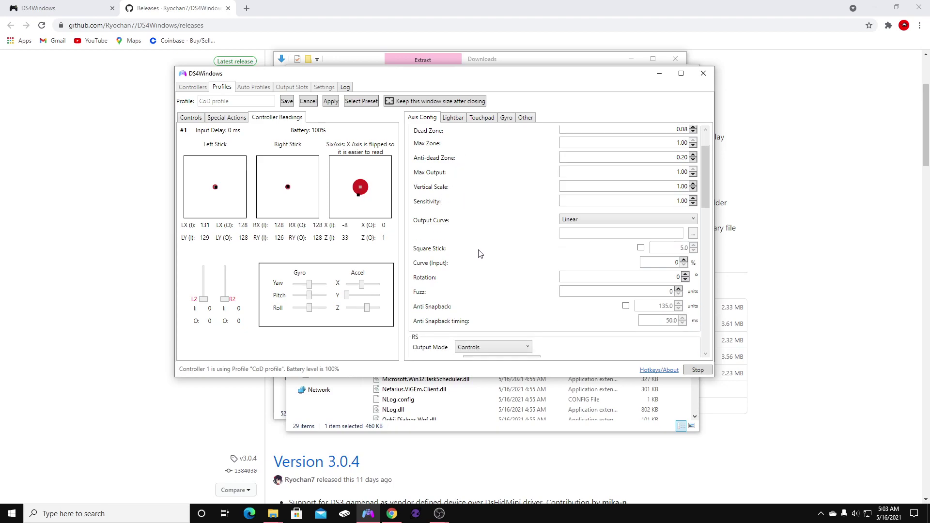
{"action": "scroll", "coordinate": [480, 245], "scroll_direction": "down", "scroll_amount": 5}
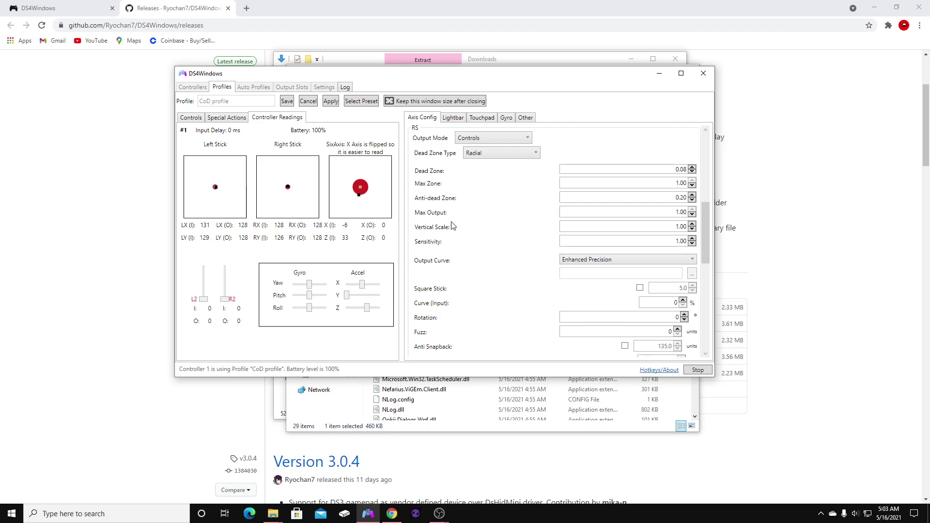
{"action": "left_click", "coordinate": [612, 260]}
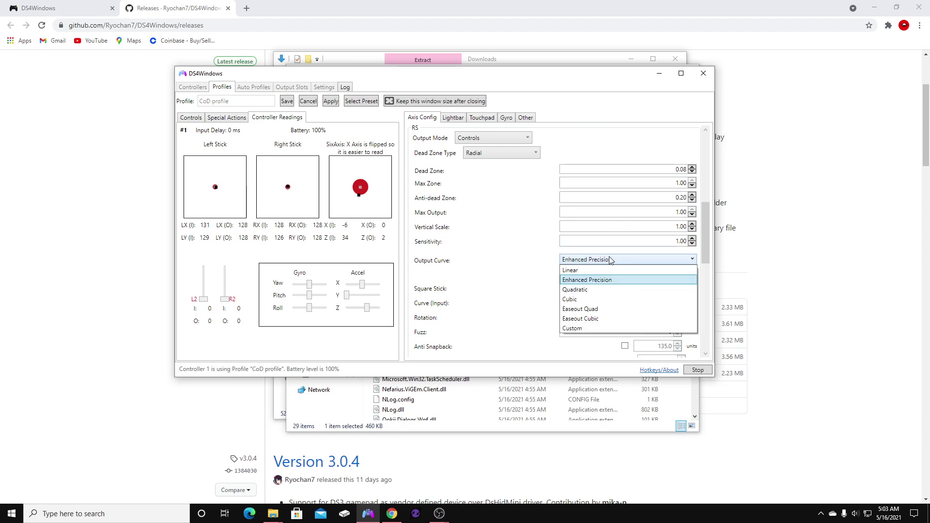
{"action": "left_click", "coordinate": [593, 270]}
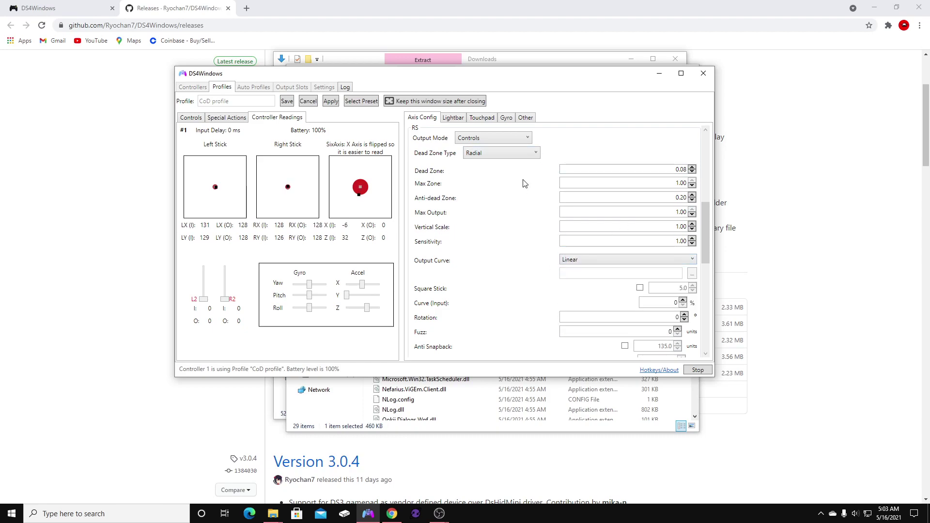
{"action": "scroll", "coordinate": [536, 311], "scroll_direction": "down", "scroll_amount": 1}
{"action": "scroll", "coordinate": [535, 308], "scroll_direction": "up", "scroll_amount": 2}
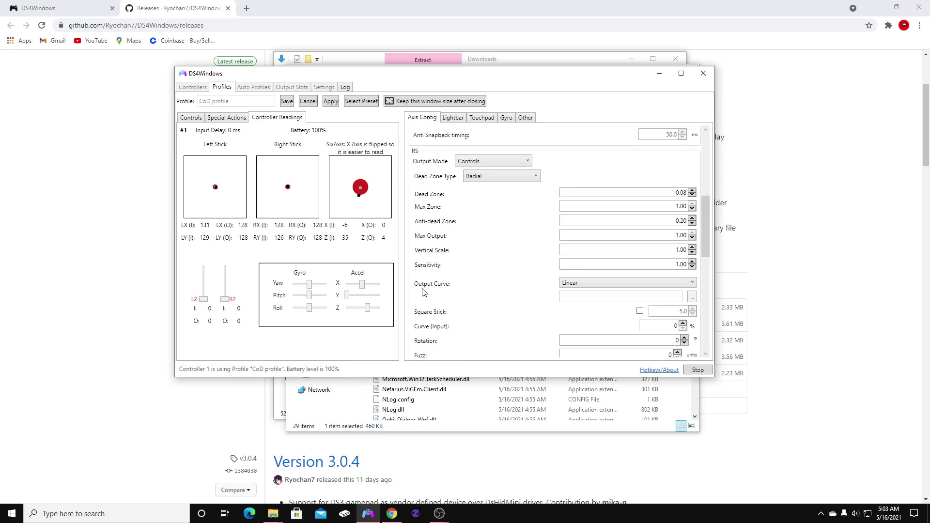
{"action": "left_click", "coordinate": [577, 282]}
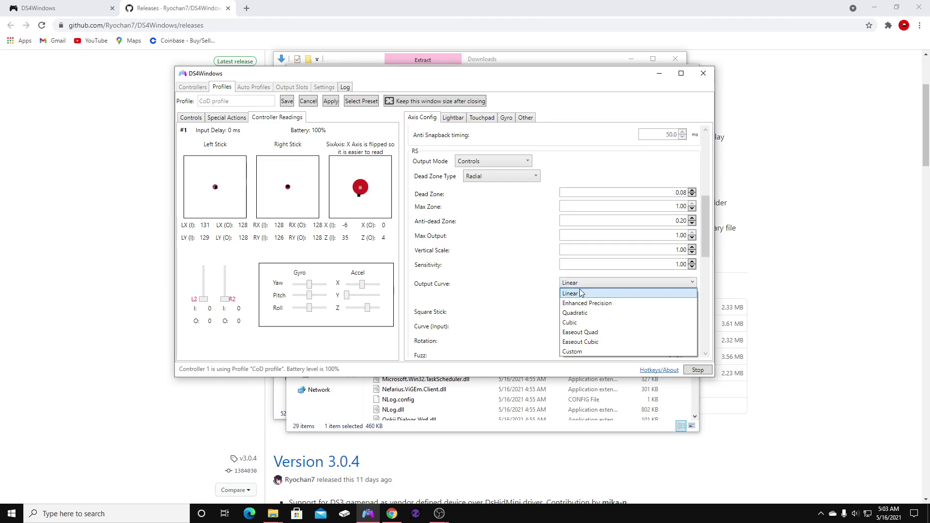
{"action": "left_click", "coordinate": [578, 304]}
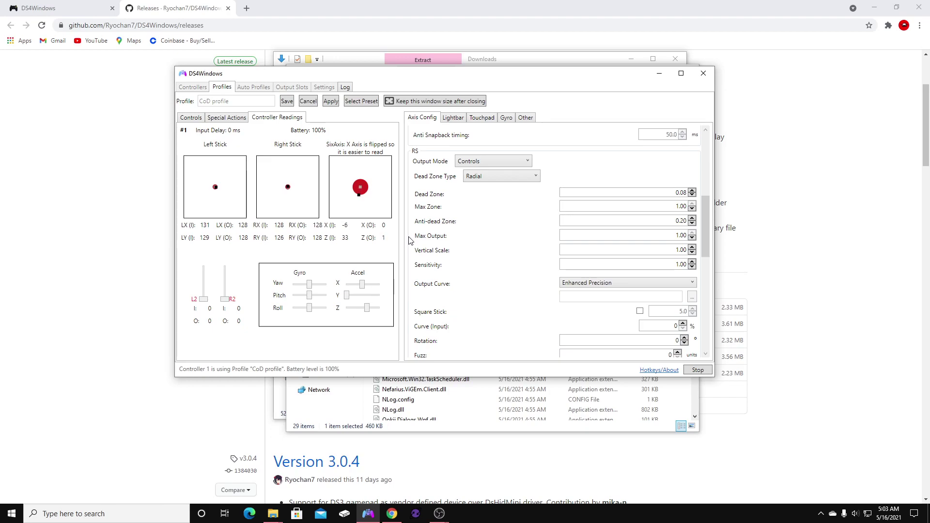
{"action": "left_click", "coordinate": [576, 285]}
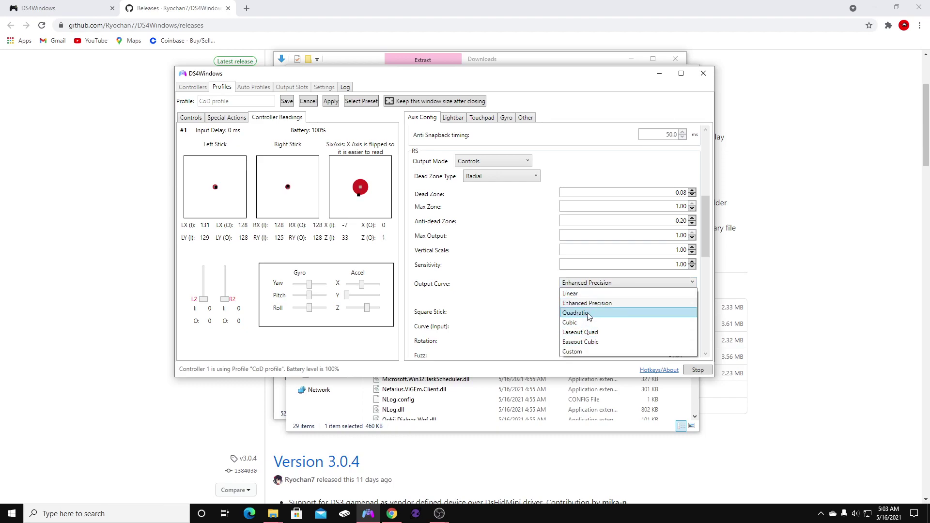
{"action": "left_click", "coordinate": [584, 304]}
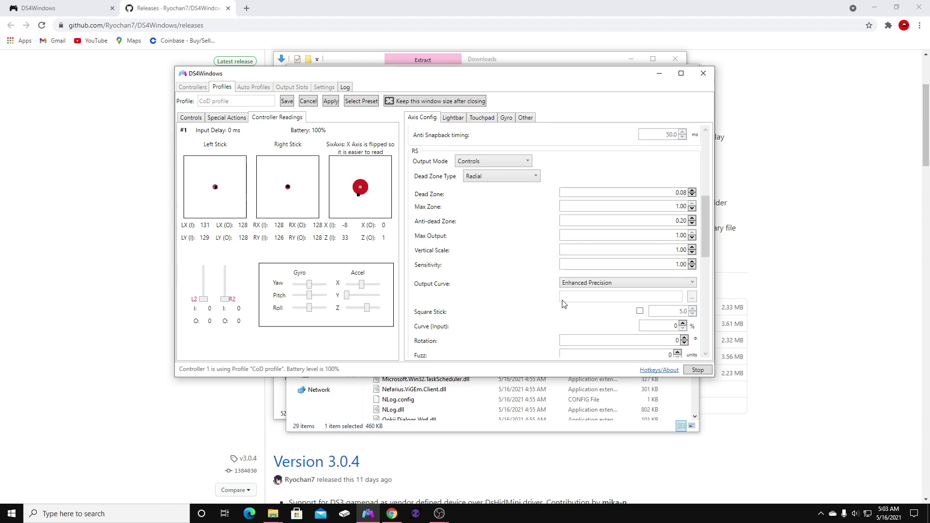
{"action": "left_click", "coordinate": [592, 284]}
{"action": "left_click", "coordinate": [592, 306]}
{"action": "scroll", "coordinate": [526, 247], "scroll_direction": "down", "scroll_amount": 3}
{"action": "scroll", "coordinate": [589, 235], "scroll_direction": "down", "scroll_amount": 1}
{"action": "scroll", "coordinate": [528, 191], "scroll_direction": "down", "scroll_amount": 2}
{"action": "scroll", "coordinate": [528, 193], "scroll_direction": "down", "scroll_amount": 2}
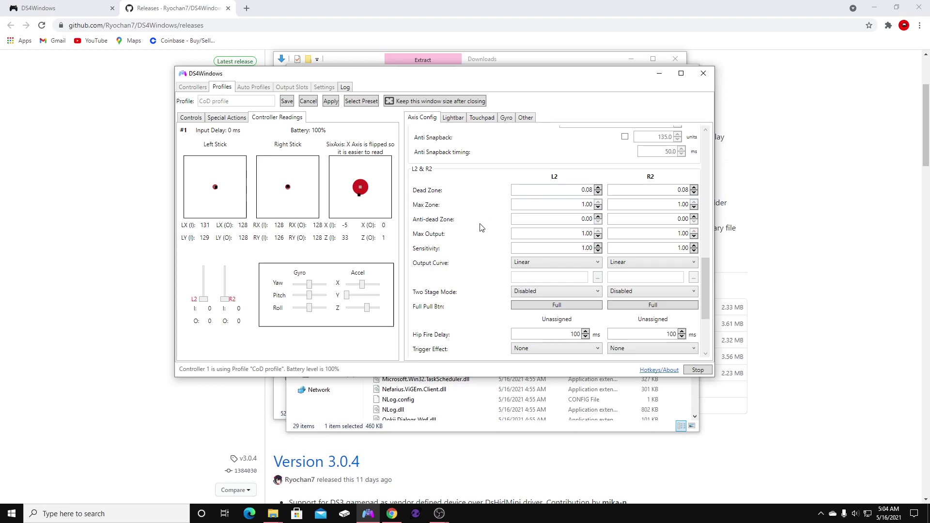
{"action": "scroll", "coordinate": [485, 284], "scroll_direction": "down", "scroll_amount": 5}
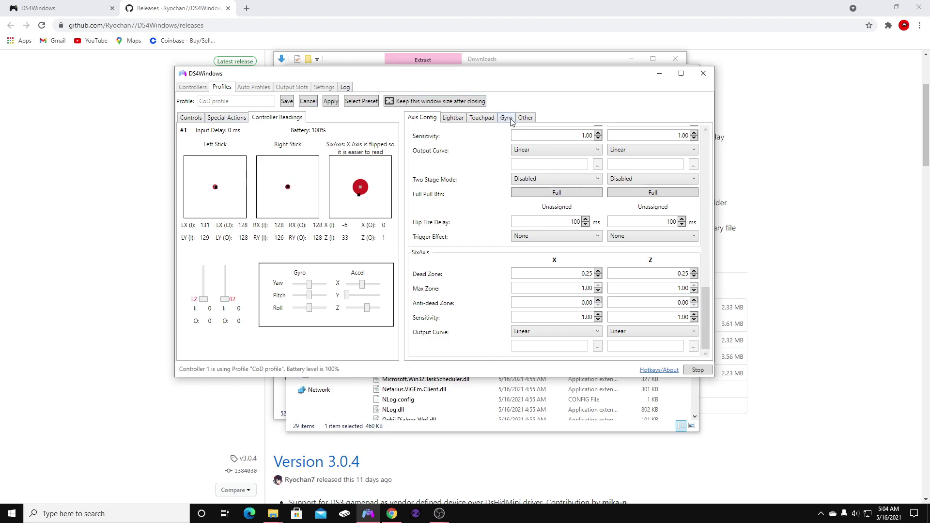
{"action": "left_click", "coordinate": [529, 119]}
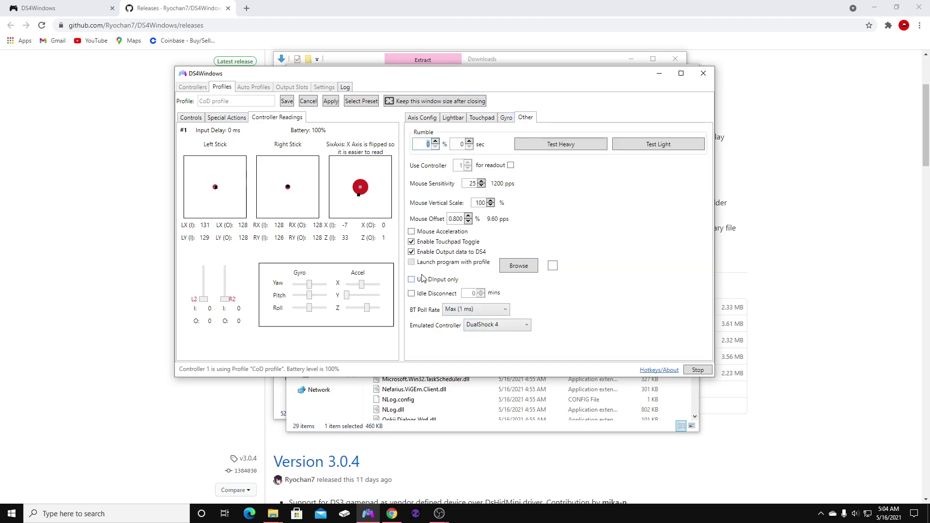
{"action": "left_click", "coordinate": [504, 119]}
{"action": "left_click", "coordinate": [482, 119]}
{"action": "left_click", "coordinate": [429, 118]}
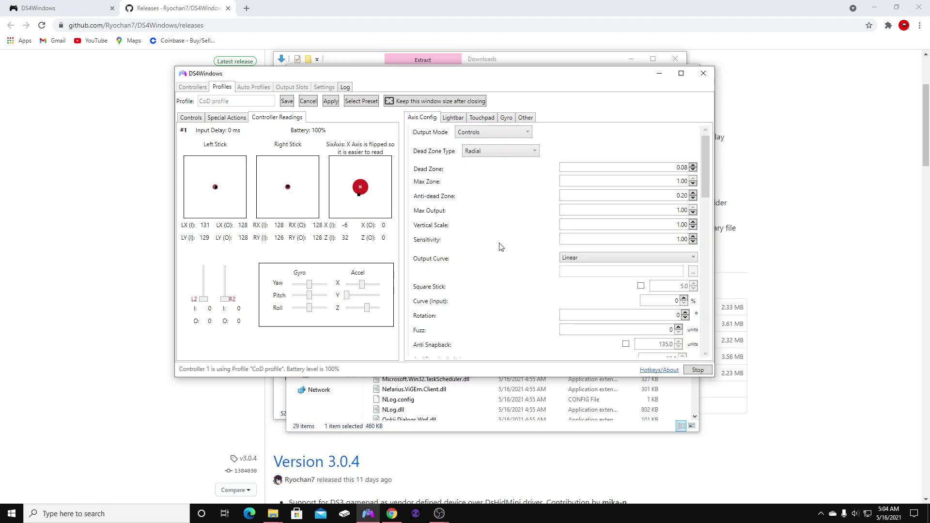
Check the CoD profile's button mappings and live Controller Readings, then cancel out of the editor
{"action": "left_click", "coordinate": [197, 118]}
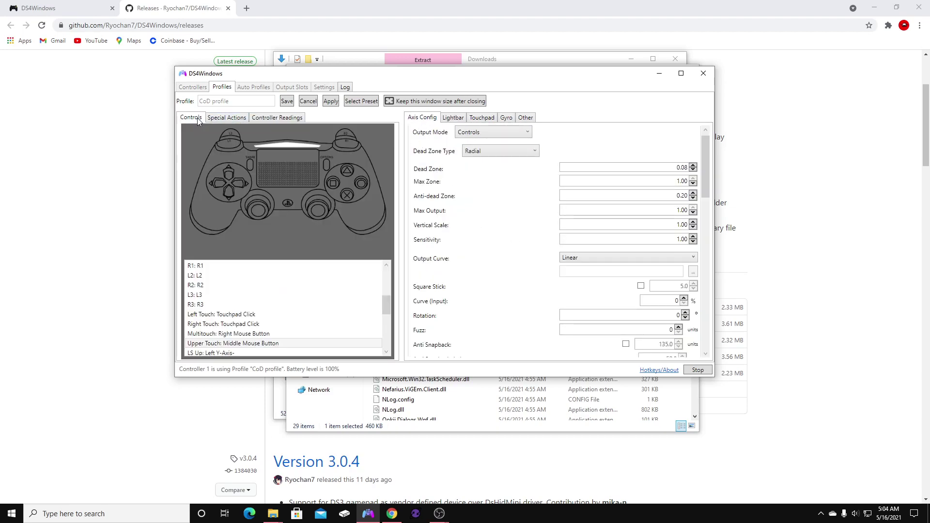
{"action": "left_click", "coordinate": [231, 276]}
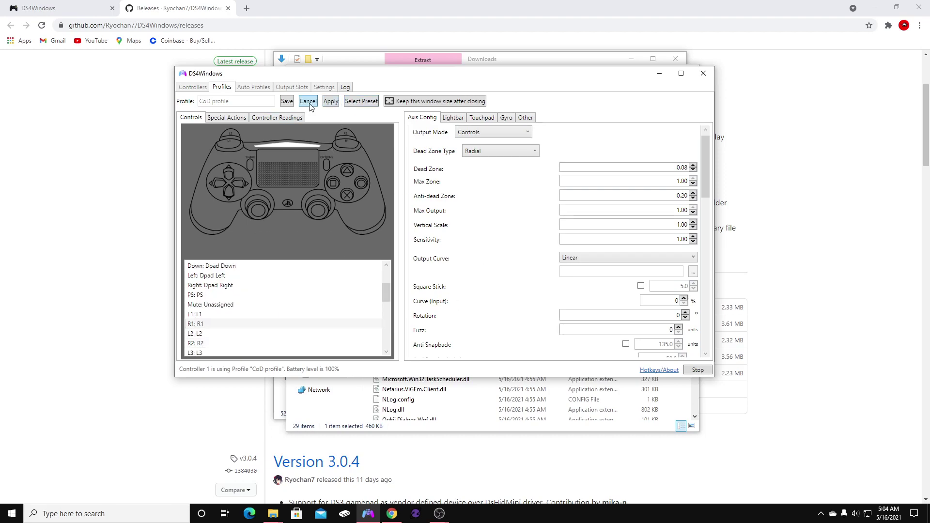
{"action": "left_click", "coordinate": [270, 118]}
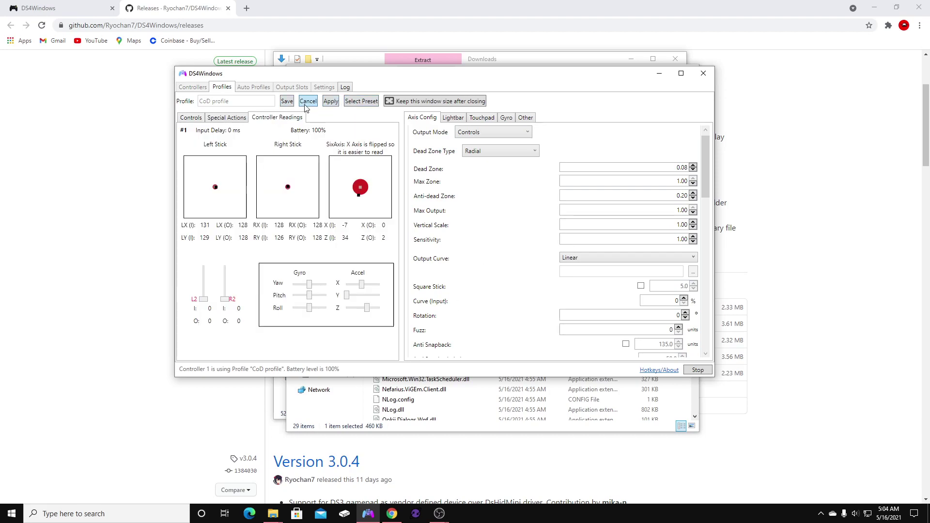
{"action": "left_click", "coordinate": [309, 103]}
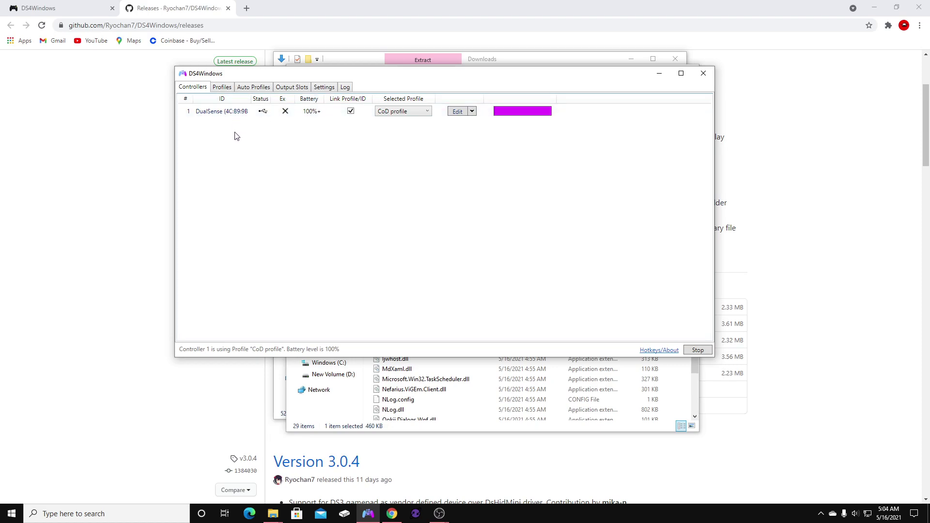
Switch the DualSense's selected profile to Default, then back to CoD profile
{"action": "left_click", "coordinate": [415, 115]}
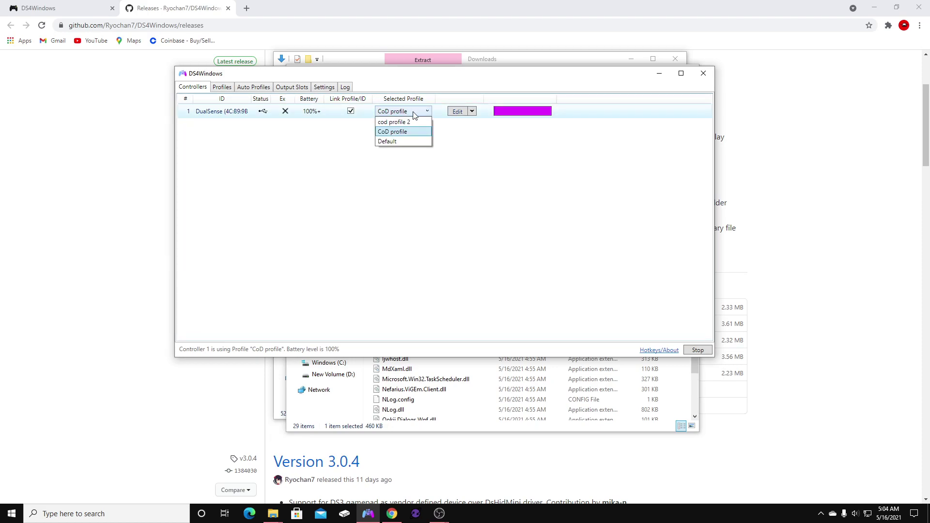
{"action": "left_click", "coordinate": [390, 141]}
{"action": "left_click", "coordinate": [407, 113]}
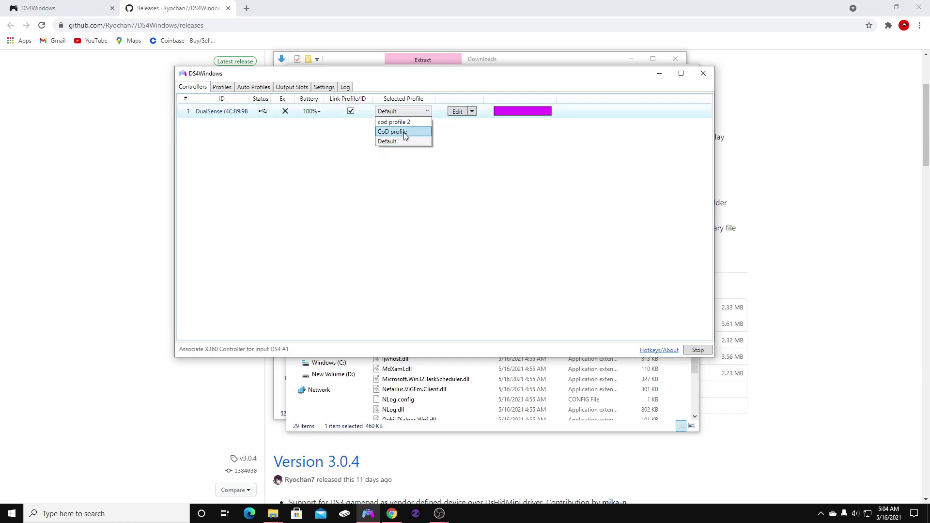
{"action": "left_click", "coordinate": [392, 132]}
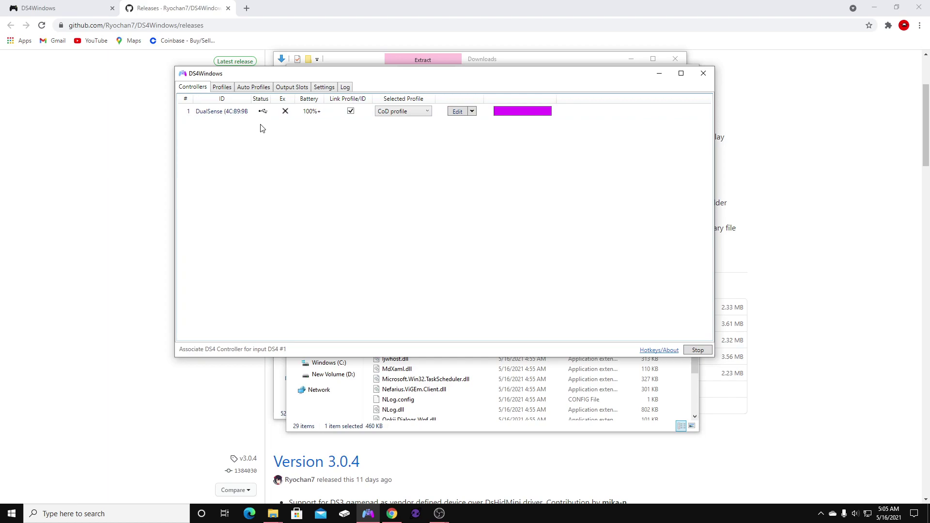
Browse the Profiles, Settings, Log, Output Slots and Auto Profiles tabs, returning to Controllers
{"action": "left_click", "coordinate": [222, 87]}
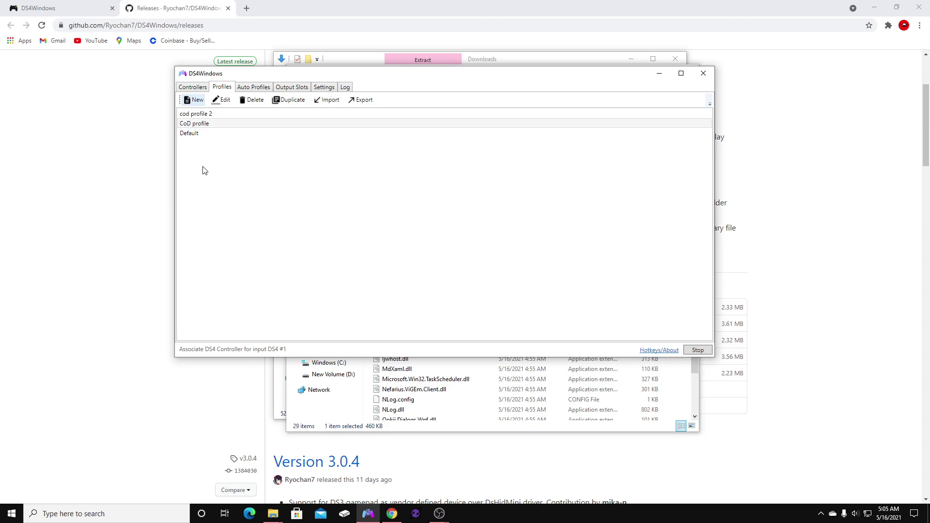
{"action": "left_click", "coordinate": [330, 88]}
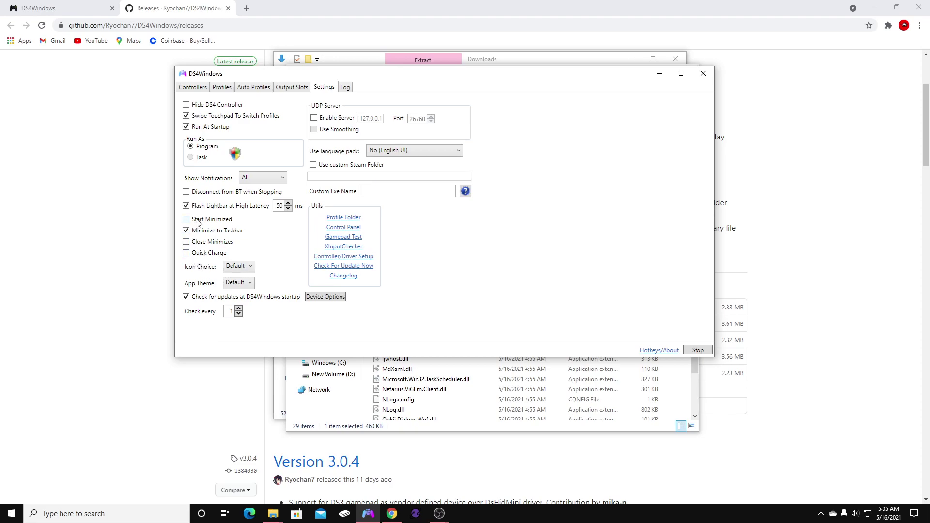
{"action": "left_click", "coordinate": [346, 89]}
{"action": "left_click", "coordinate": [323, 89]}
{"action": "left_click", "coordinate": [295, 89]}
{"action": "left_click", "coordinate": [259, 90]}
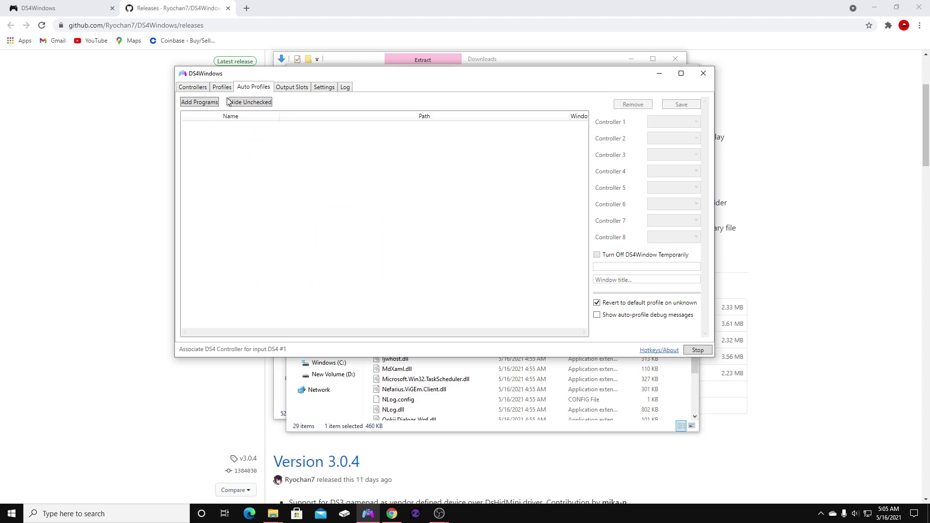
{"action": "left_click", "coordinate": [222, 88]}
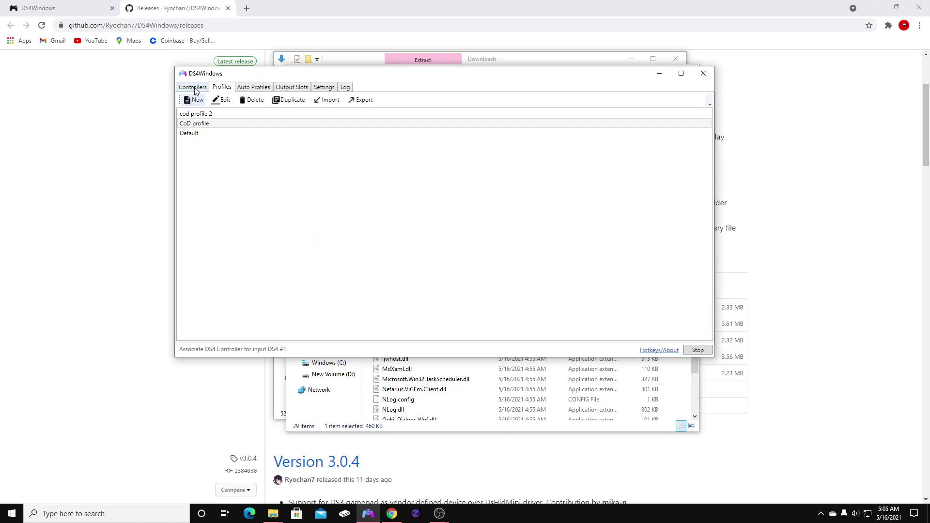
{"action": "left_click", "coordinate": [194, 89]}
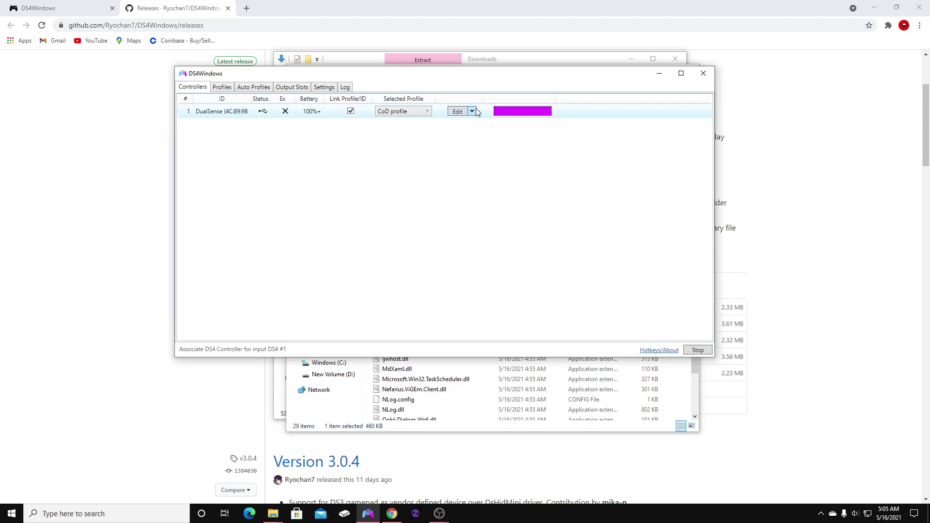
{"action": "left_click", "coordinate": [507, 112]}
Give the DualSense lightbar the custom colour #FFD800FF (R 216, G 0, B 255)
{"action": "left_click", "coordinate": [543, 129]}
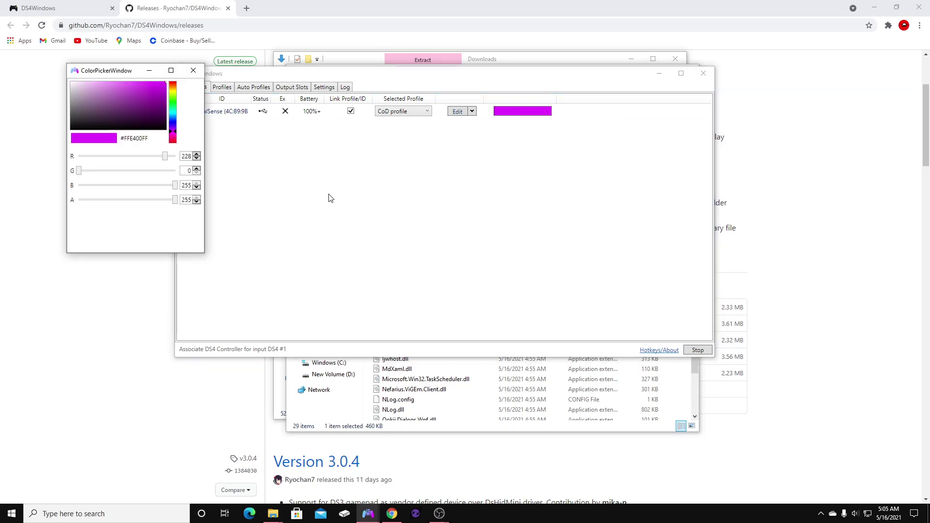
{"action": "mouse_move", "coordinate": [176, 136]}
{"action": "left_mouse_down"}
{"action": "mouse_move", "coordinate": [170, 83]}
{"action": "mouse_move", "coordinate": [173, 136]}
{"action": "left_mouse_up"}
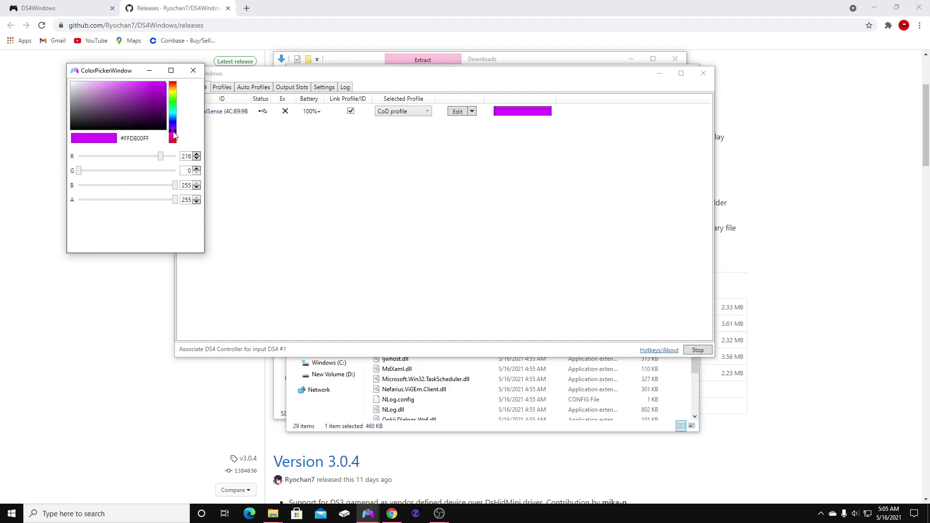